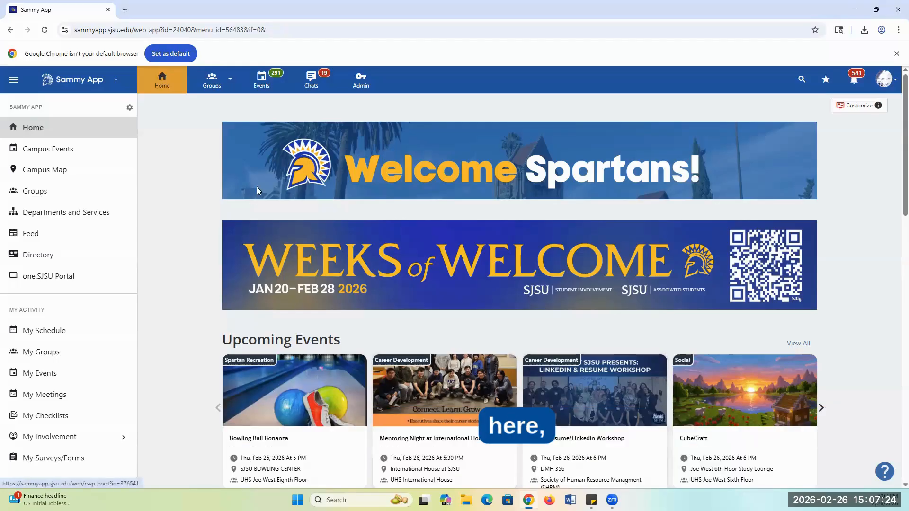
# Open the Sandbox RSO group's dashboard and review the re-recognition instructions for student organization leaders.
pyautogui.click(230, 80)
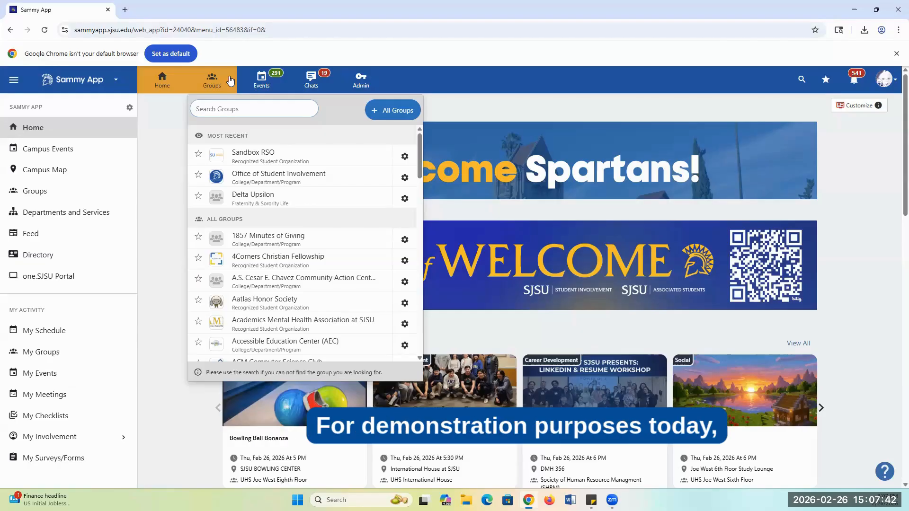
pyautogui.click(295, 156)
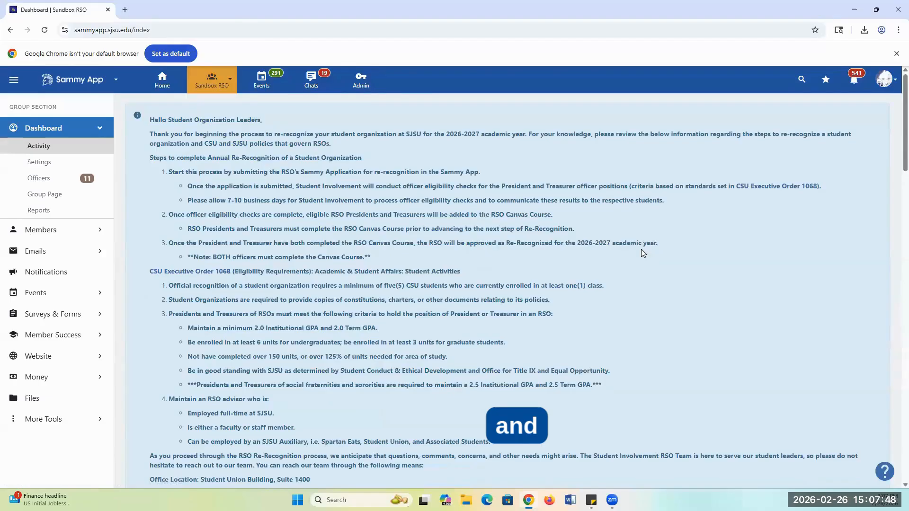
pyautogui.scroll(-1, 641, 249)
pyautogui.scroll(-3, 634, 237)
pyautogui.scroll(3, 626, 226)
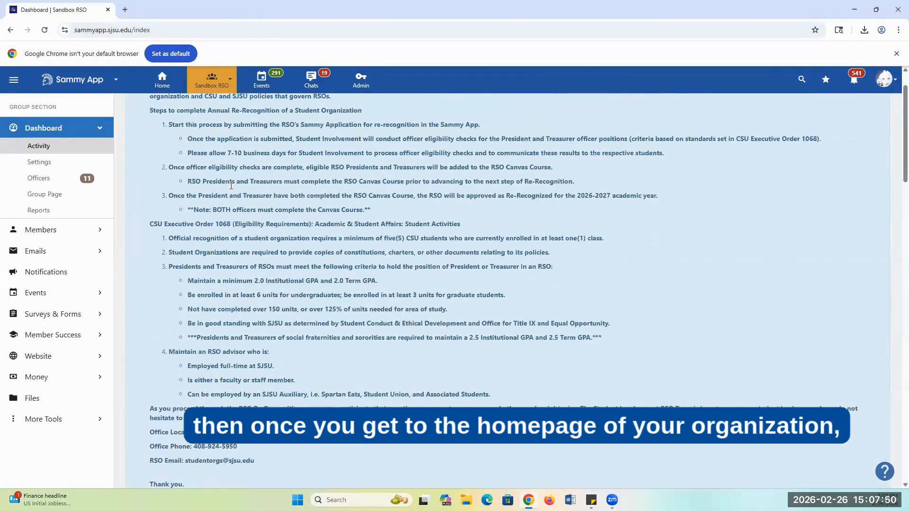
pyautogui.scroll(1, 663, 326)
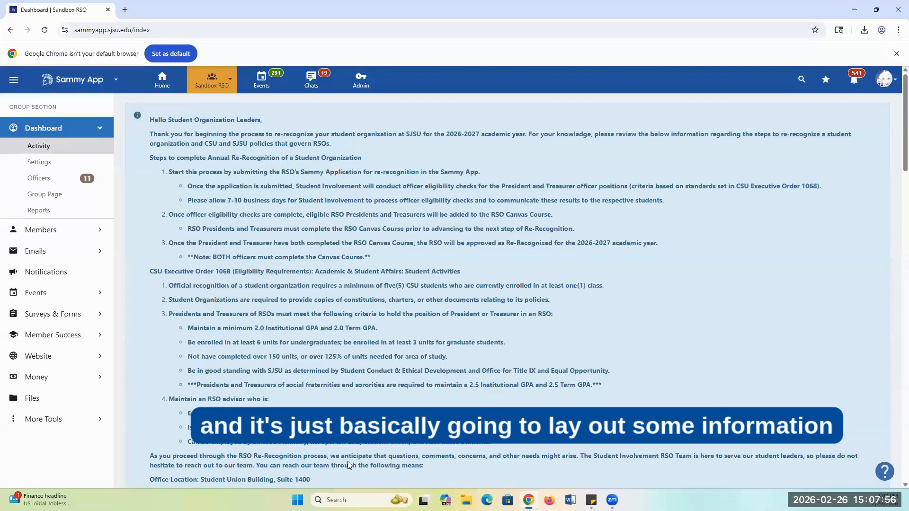
# Start the group re-registration form from the end of the Sandbox RSO dashboard's re-recognition notice.
pyautogui.moveTo(447, 133); pyautogui.dragTo(538, 134)
pyautogui.click(472, 303)
pyautogui.scroll(-6, 463, 354)
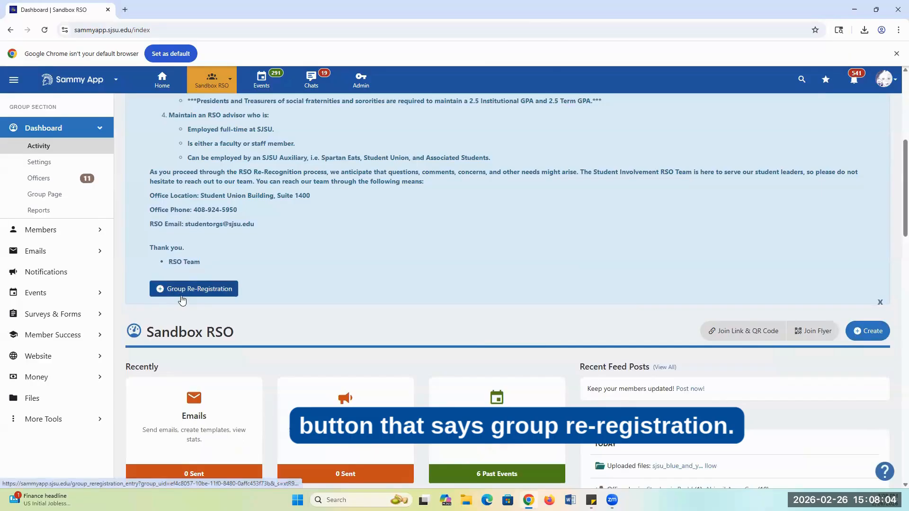
pyautogui.click(202, 294)
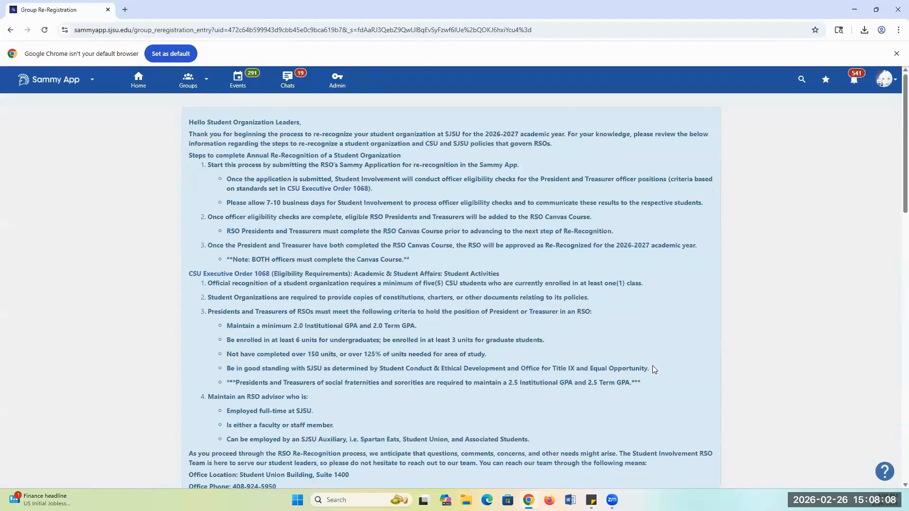
# Look over the prefilled group details and select the organization's advisor by name in the Officers section.
pyautogui.scroll(-5, 652, 365)
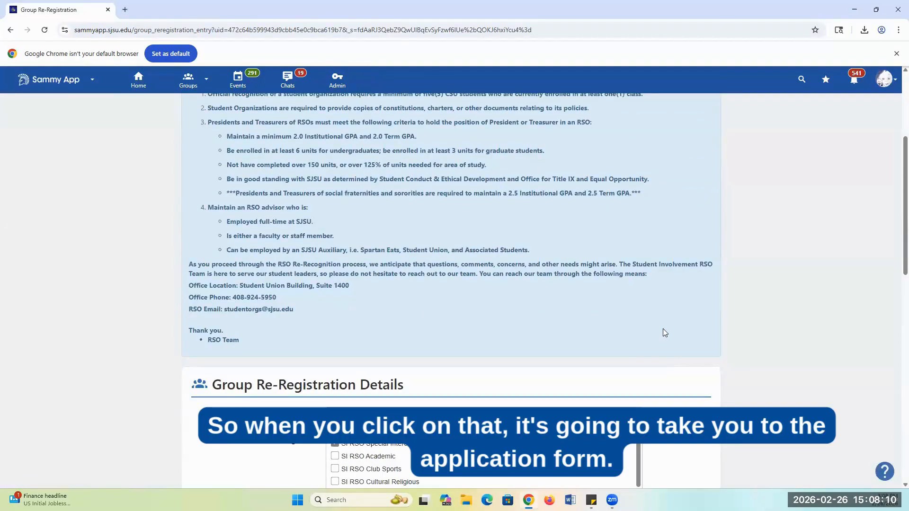
pyautogui.scroll(-5, 653, 332)
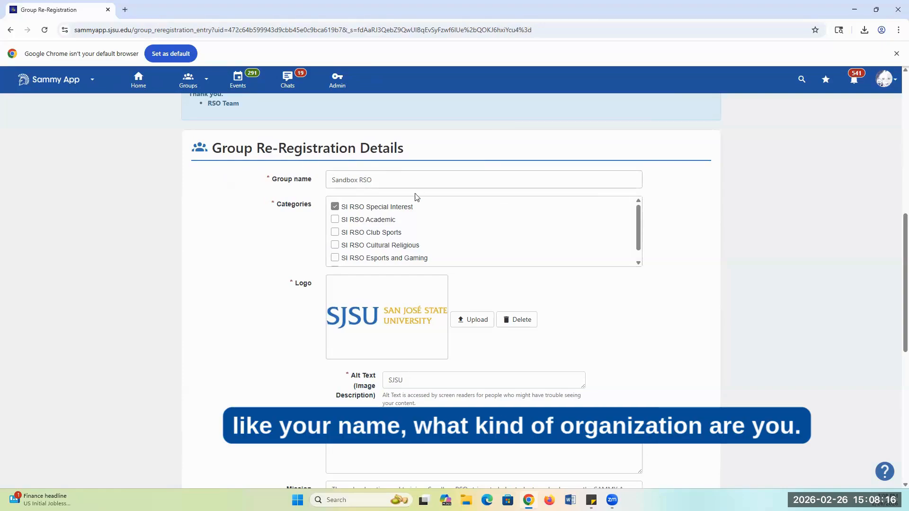
pyautogui.scroll(-1, 443, 206)
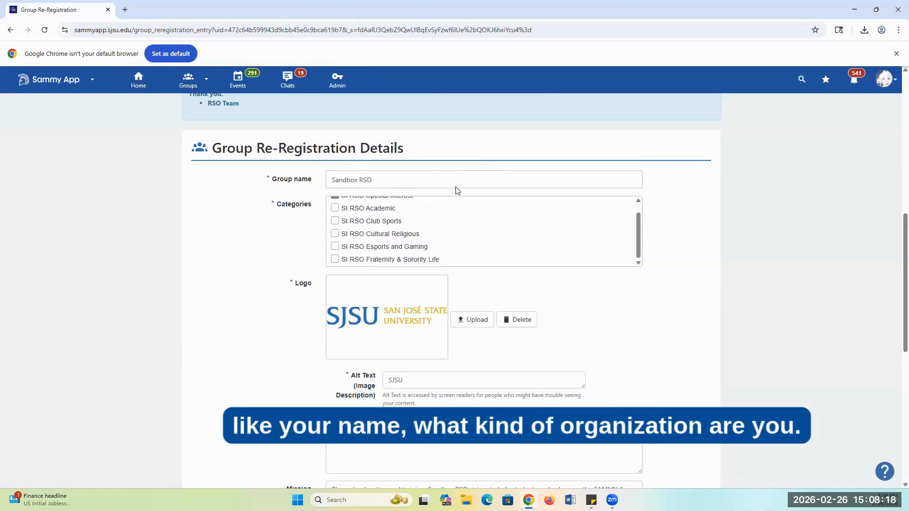
pyautogui.scroll(-4, 797, 396)
pyautogui.scroll(3, 461, 279)
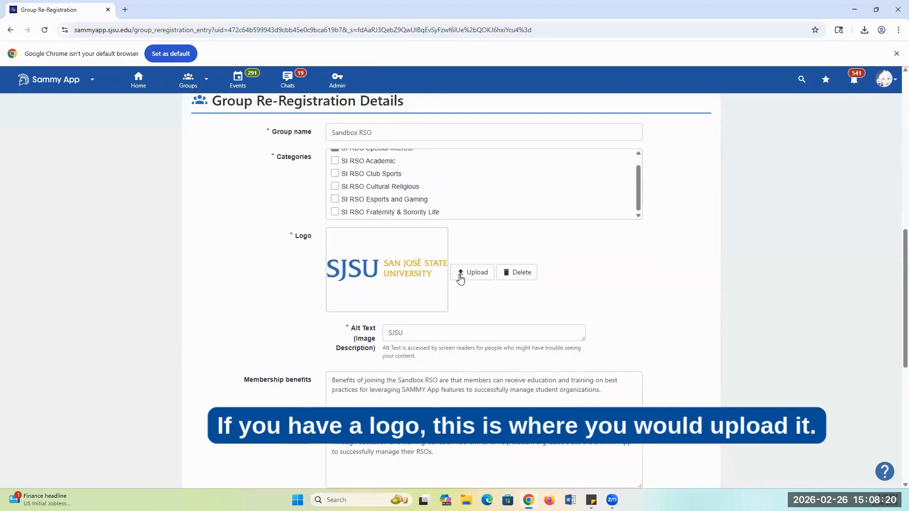
pyautogui.scroll(-7, 398, 218)
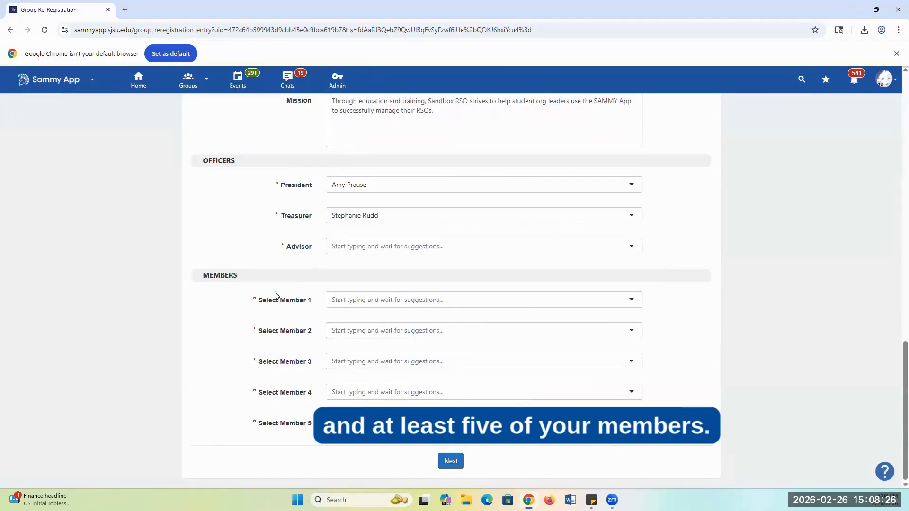
pyautogui.click(362, 245)
pyautogui.click(385, 265)
# Fill in the first three required members of the re-registration form with the students' or staff members' names.
pyautogui.click(389, 297)
pyautogui.click(378, 330)
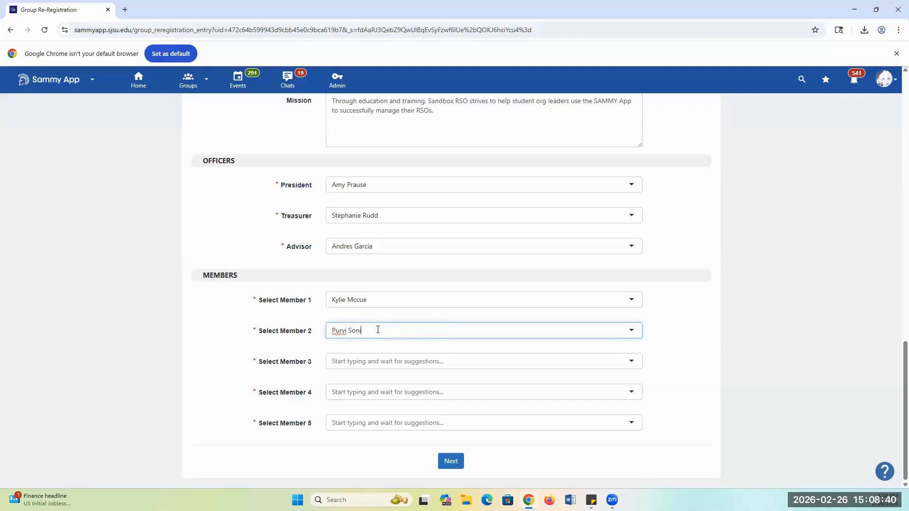
pyautogui.click(357, 356)
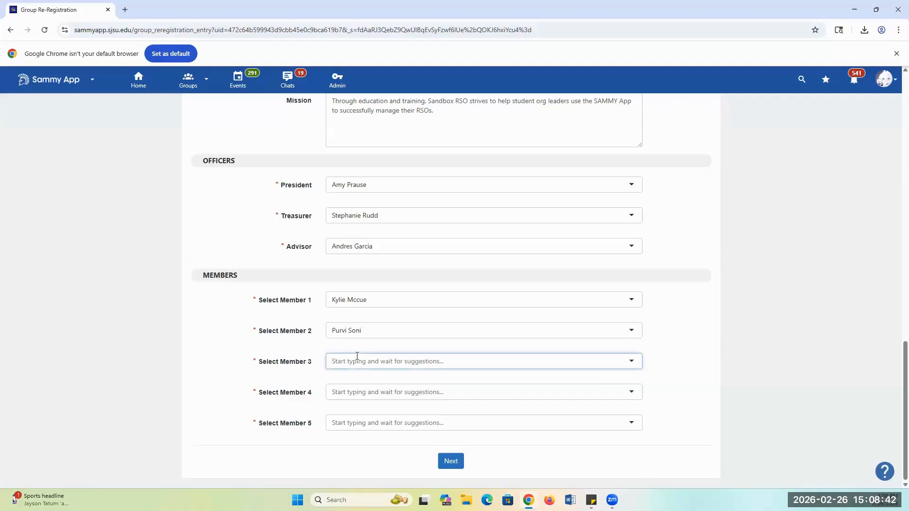
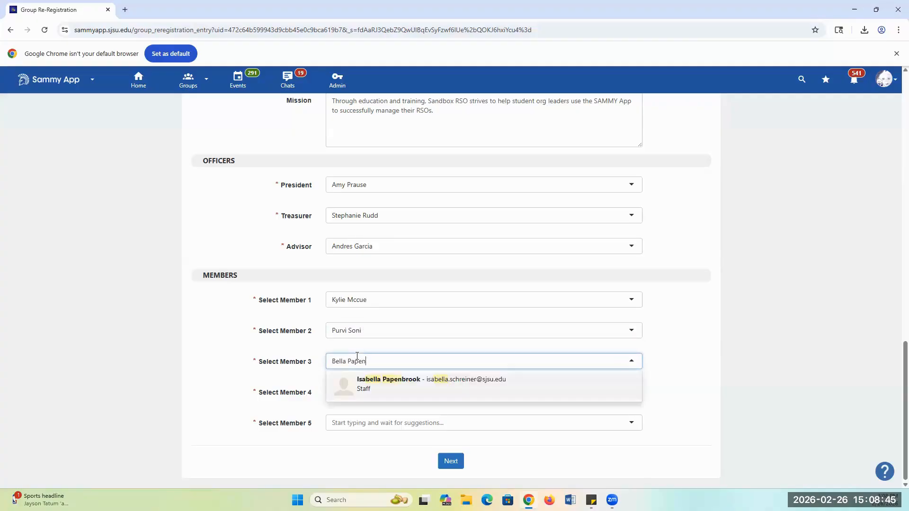
pyautogui.click(372, 379)
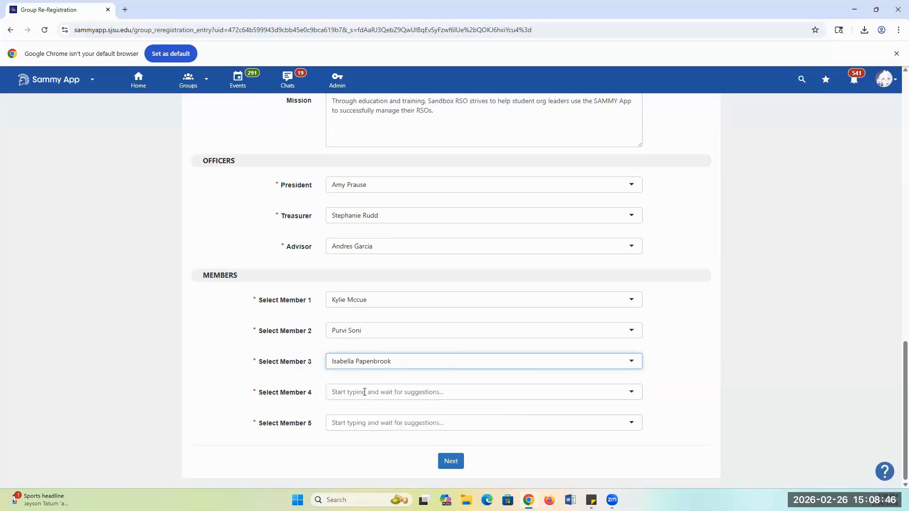
# Fill in the names of members 4 and 5 and continue to the re-recognition application.
pyautogui.write('Alaiyah')
pyautogui.click(357, 423)
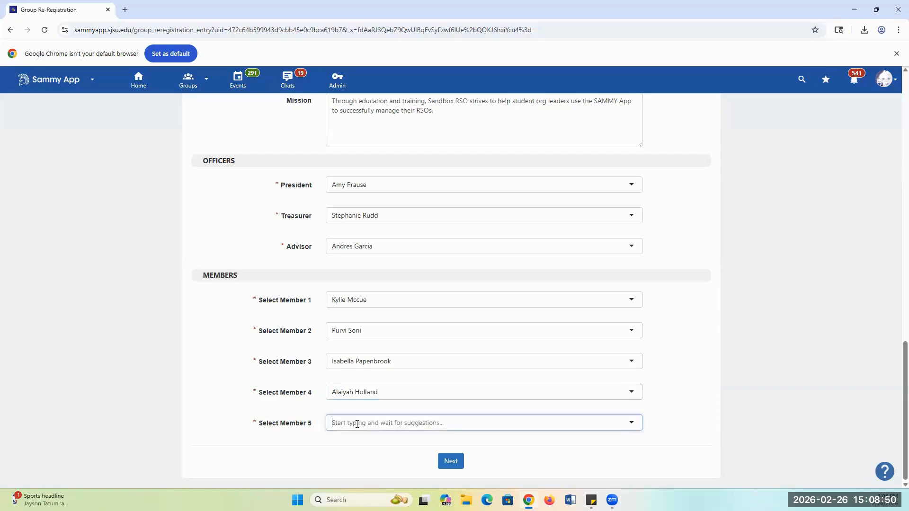
pyautogui.click(363, 443)
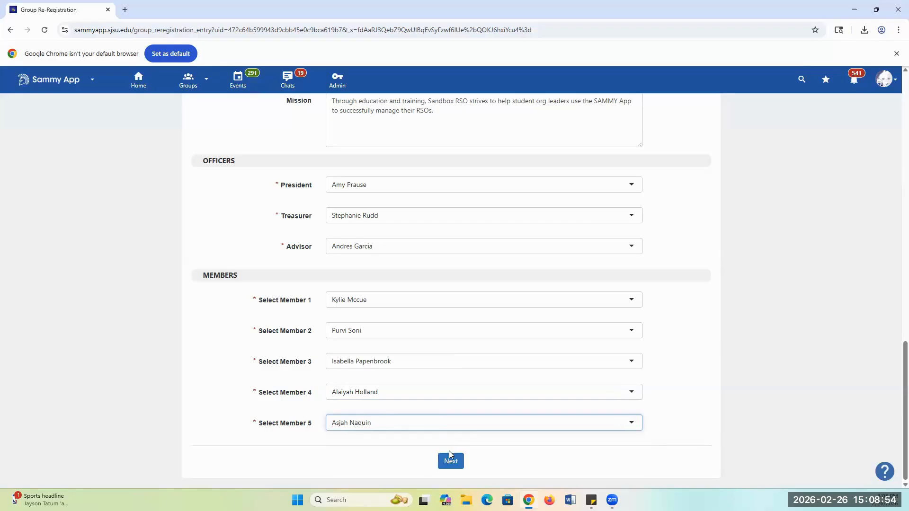
pyautogui.click(453, 462)
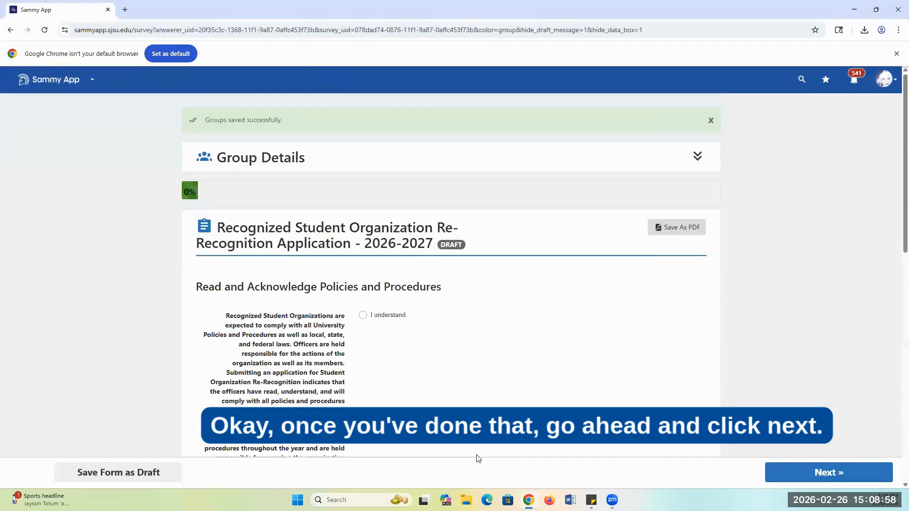
# Mark "I understand" for university policy compliance and agree to the policies, procedures and FERPA release.
pyautogui.scroll(-2, 481, 445)
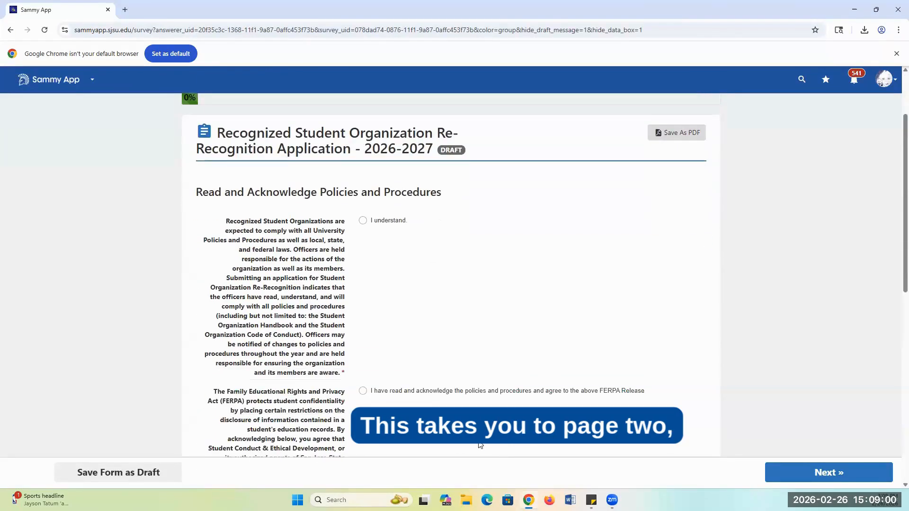
pyautogui.moveTo(320, 192); pyautogui.dragTo(436, 192)
pyautogui.click(260, 232)
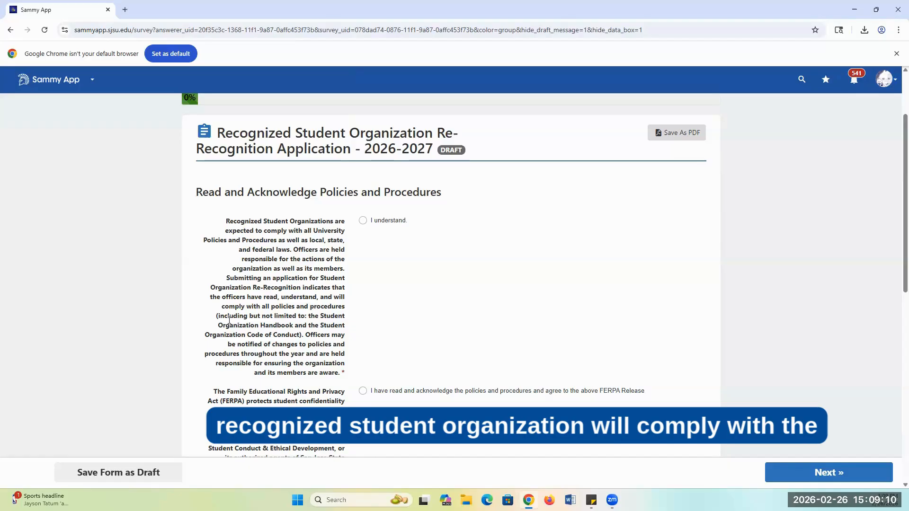
pyautogui.click(382, 221)
pyautogui.scroll(-5, 291, 286)
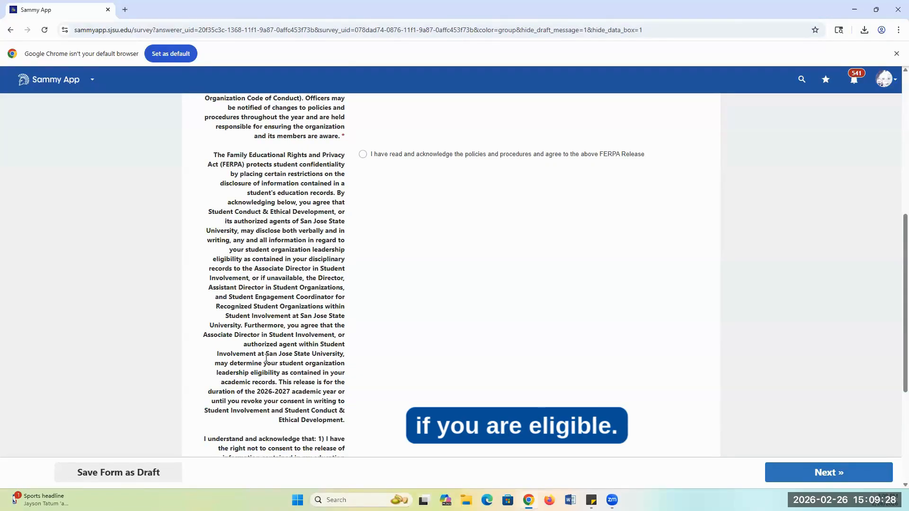
pyautogui.click(363, 156)
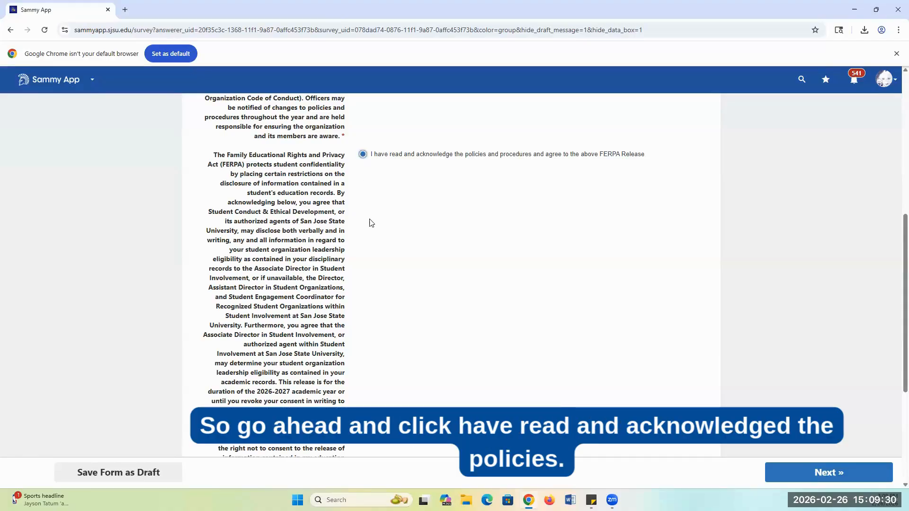
# Check the rest of the policy acknowledgements and advance the application to the Organization Details page.
pyautogui.scroll(-4, 372, 223)
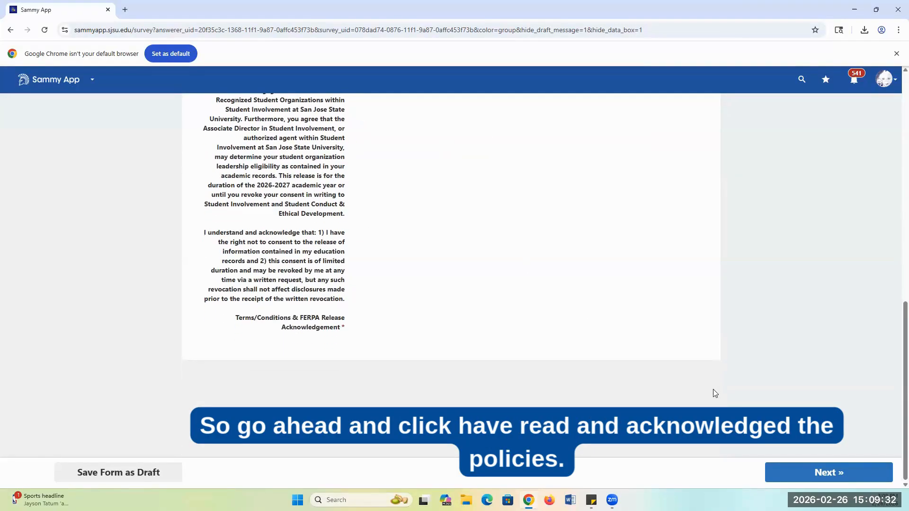
pyautogui.scroll(7, 440, 282)
pyautogui.scroll(-8, 454, 270)
pyautogui.scroll(7, 467, 260)
pyautogui.scroll(-7, 469, 260)
pyautogui.click(832, 474)
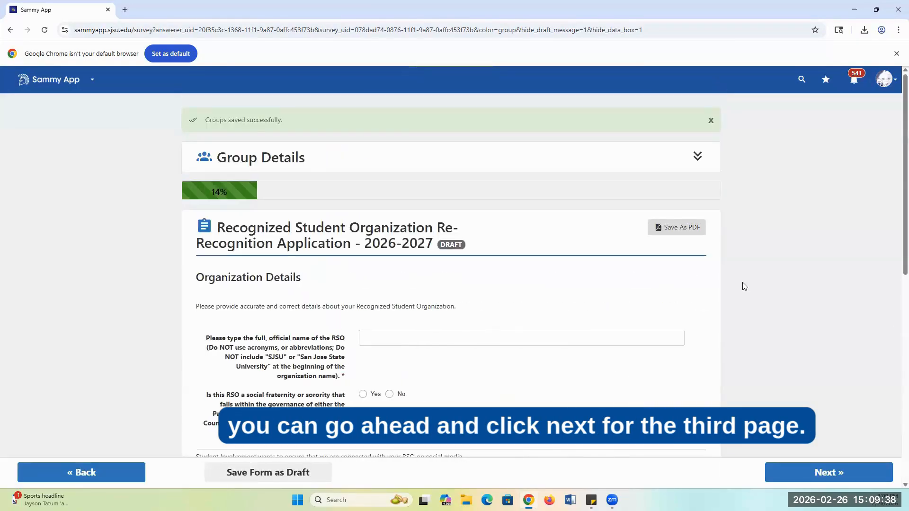
# Enter Sandbox RSO as the official organization name and answer No to being a social fraternity or sorority.
pyautogui.scroll(-1, 743, 285)
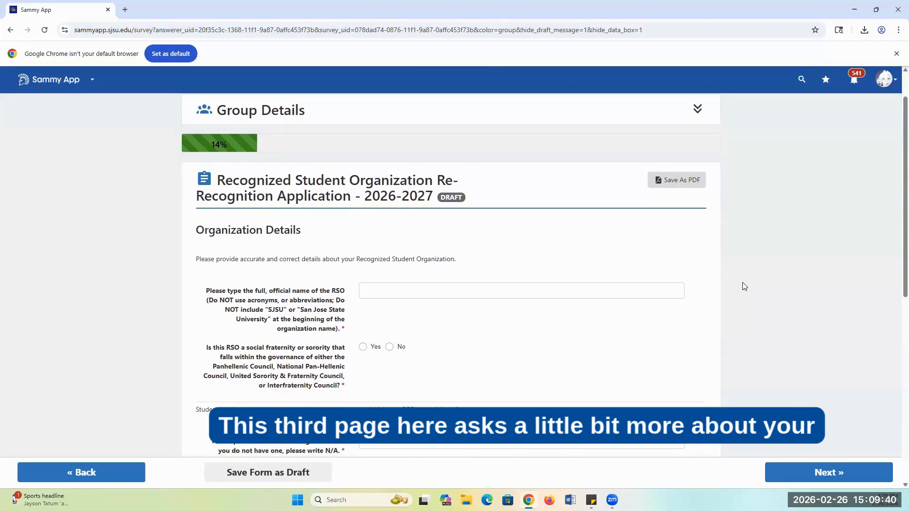
pyautogui.scroll(-1, 743, 284)
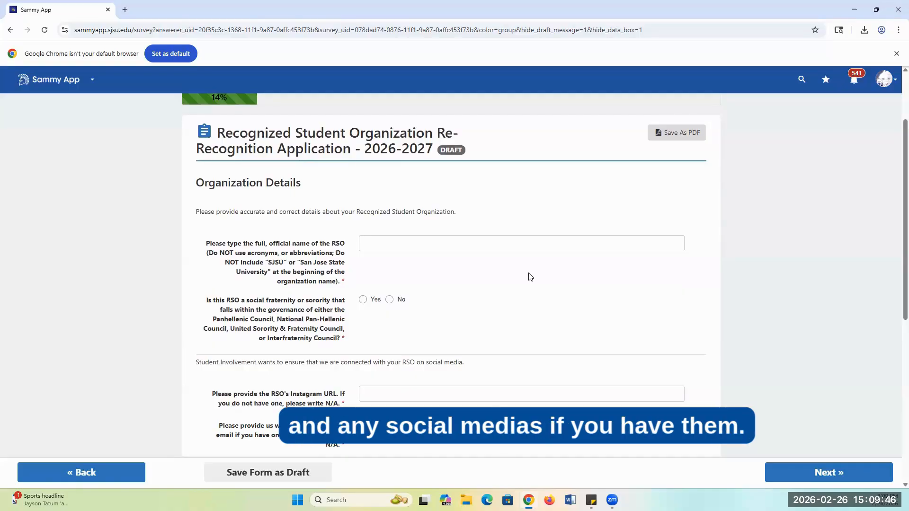
pyautogui.click(510, 245)
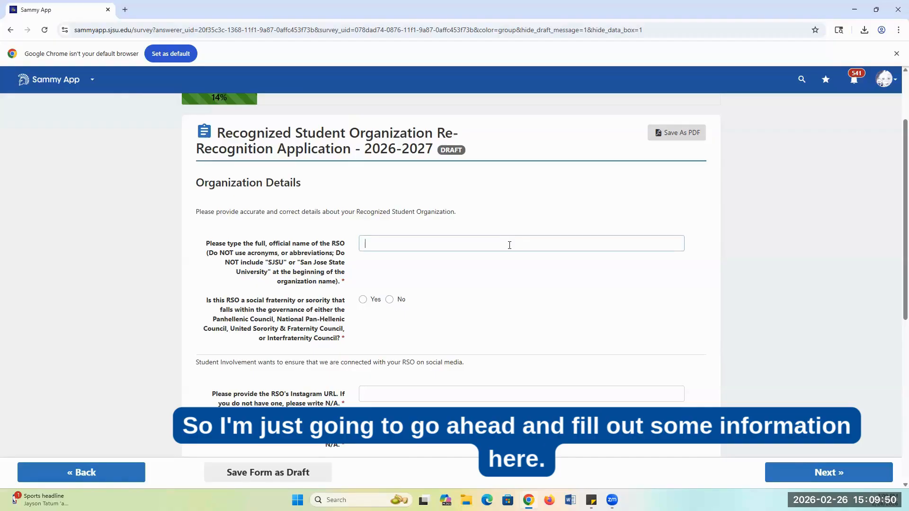
pyautogui.write('Sandbox RSO')
pyautogui.scroll(-1, 399, 250)
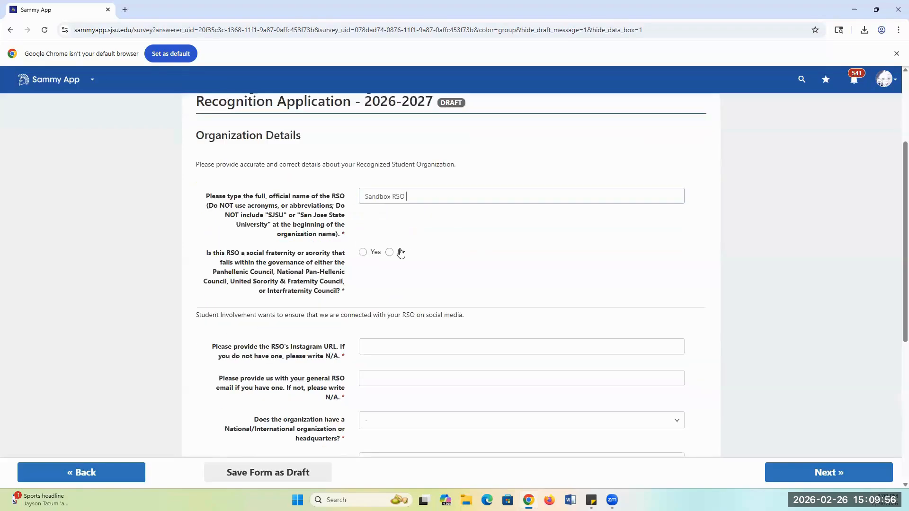
pyautogui.click(390, 249)
# Enter N/A for both the RSO's Instagram URL and its general email.
pyautogui.scroll(-1, 400, 250)
pyautogui.scroll(-1, 401, 250)
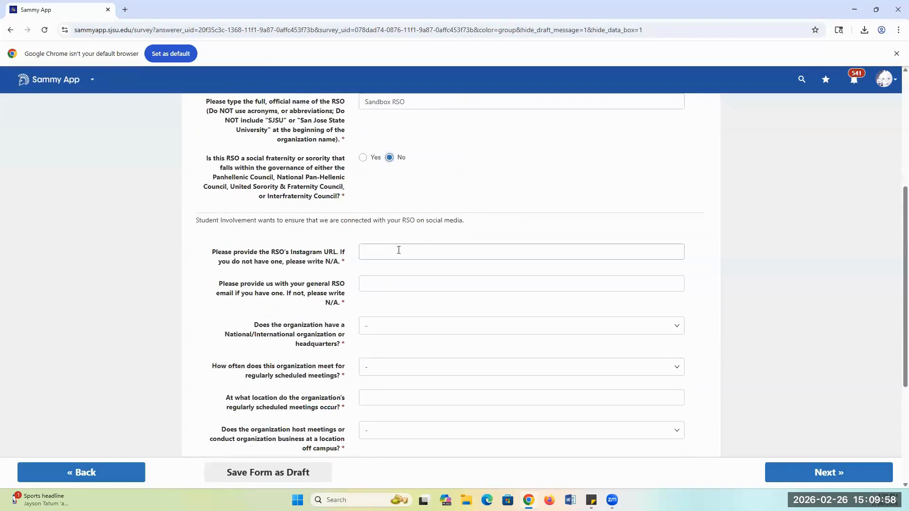
pyautogui.click(399, 250)
pyautogui.write('N/A')
pyautogui.click(384, 285)
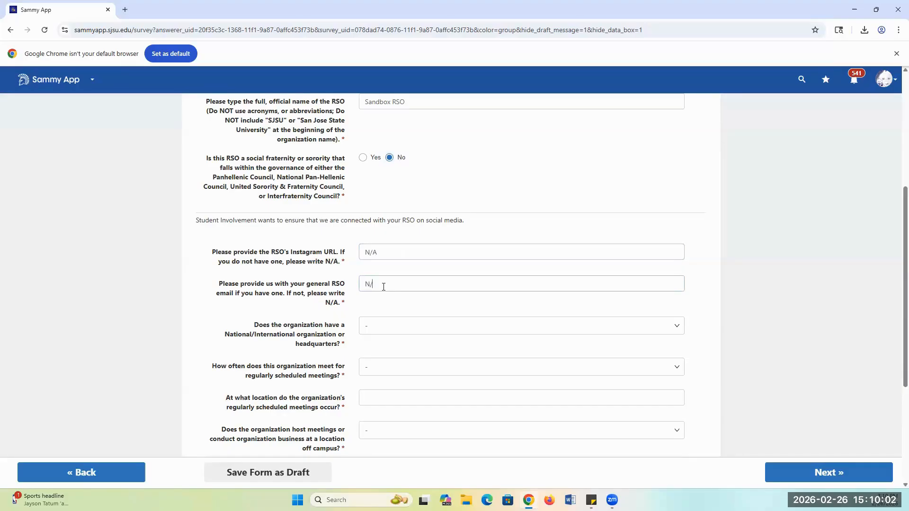
pyautogui.write('N/A')
# Answer No for a national or international headquarters, and set meetings to "Less than once per month" with location N/A.
pyautogui.click(388, 327)
pyautogui.click(389, 367)
pyautogui.scroll(-3, 389, 367)
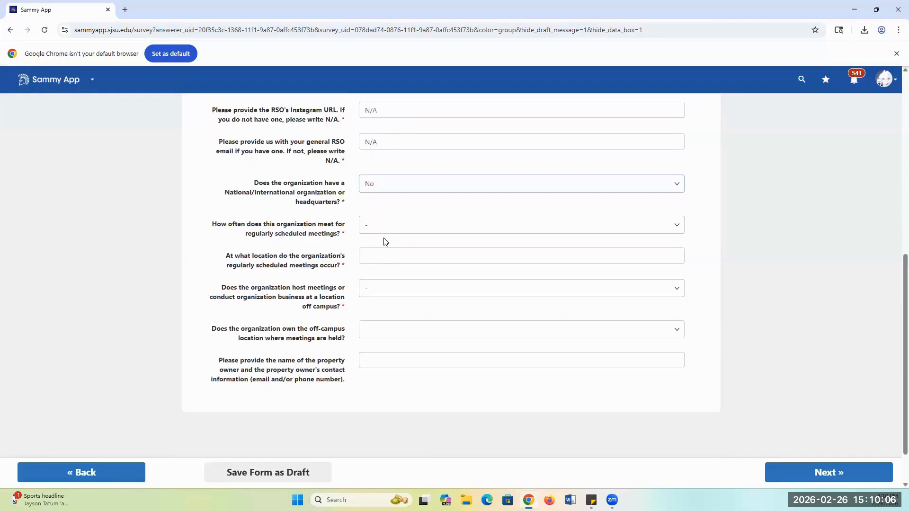
pyautogui.click(388, 226)
pyautogui.click(401, 305)
pyautogui.click(401, 257)
pyautogui.write('N/A')
# Answer No to both off-campus questions, on hosting meetings and owning the location, and continue to the Required Officers & Membership page.
pyautogui.click(381, 291)
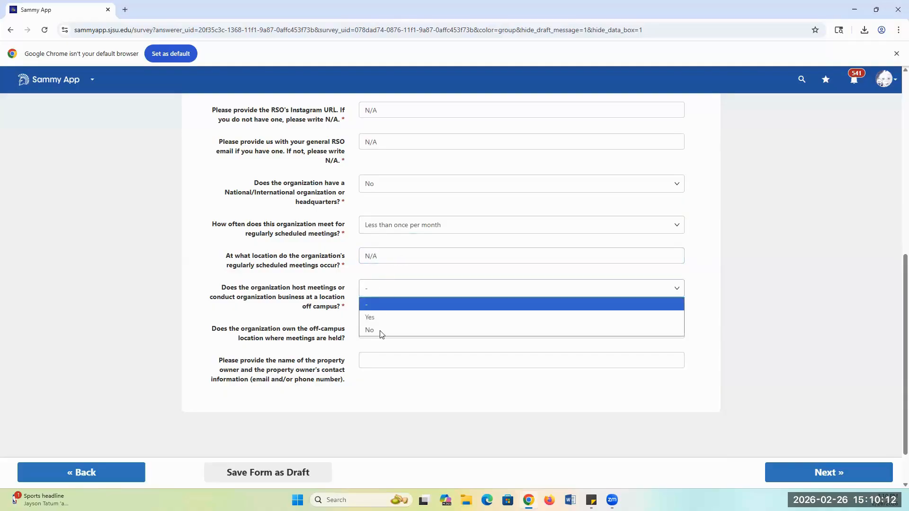
pyautogui.click(381, 329)
pyautogui.click(383, 333)
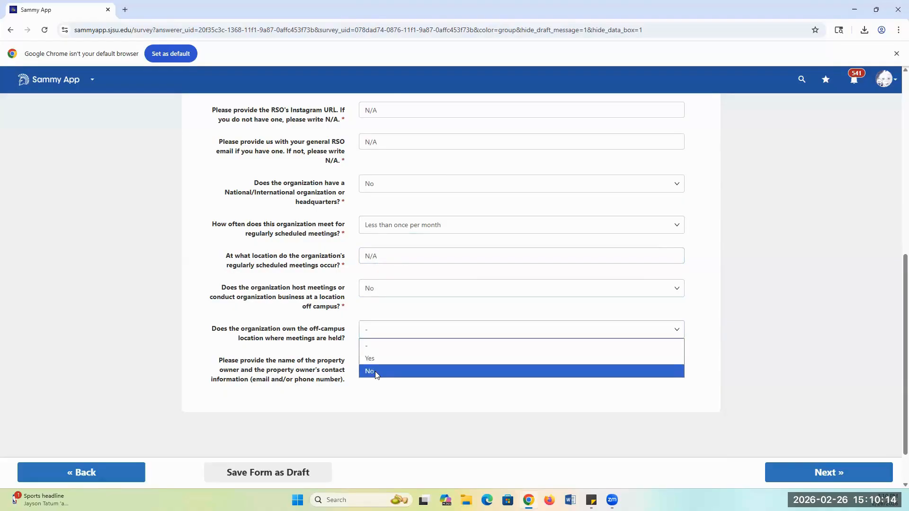
pyautogui.click(376, 372)
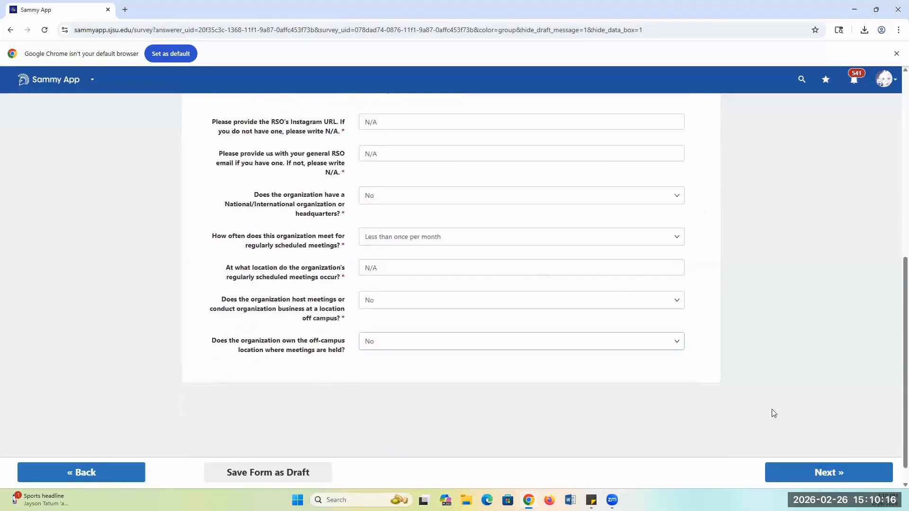
pyautogui.click(790, 473)
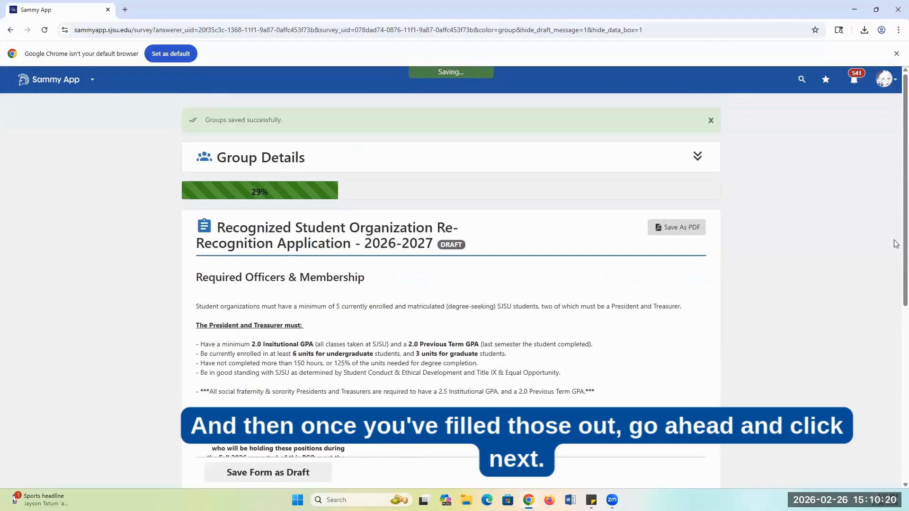
# Review the Required Officers & Membership eligibility rules on GPA, enrolled units, unit limits, and the fraternity and sorority requirement.
pyautogui.scroll(-1, 72, 184)
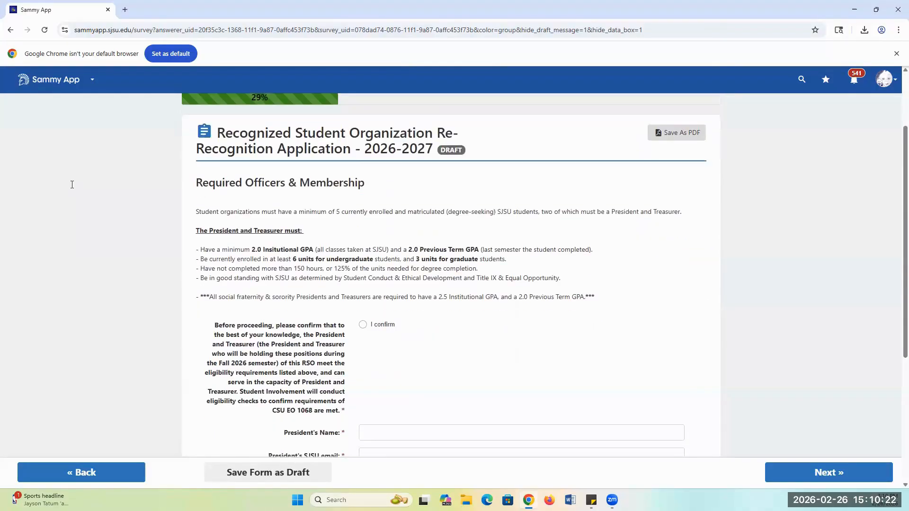
pyautogui.scroll(1, 206, 194)
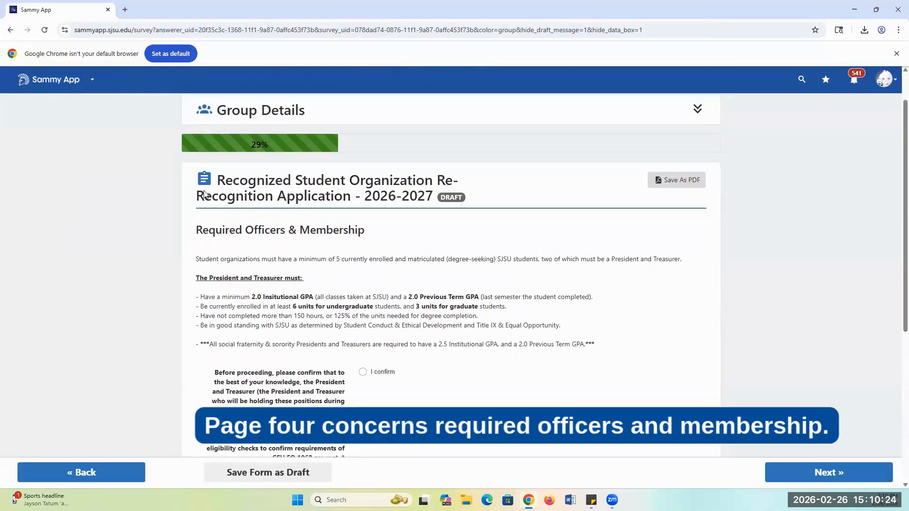
pyautogui.moveTo(196, 230); pyautogui.dragTo(351, 228)
pyautogui.click(358, 239)
pyautogui.scroll(-2, 355, 213)
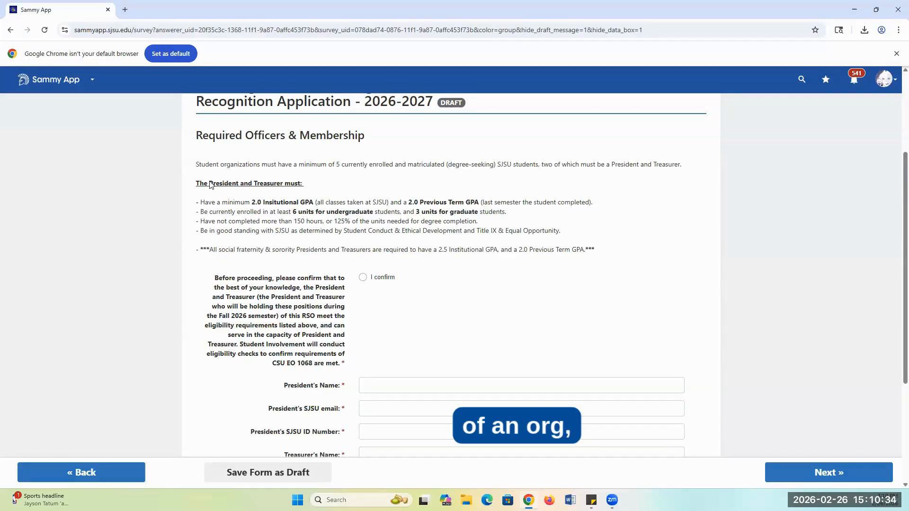
pyautogui.moveTo(205, 202); pyautogui.dragTo(306, 199)
pyautogui.click(343, 195)
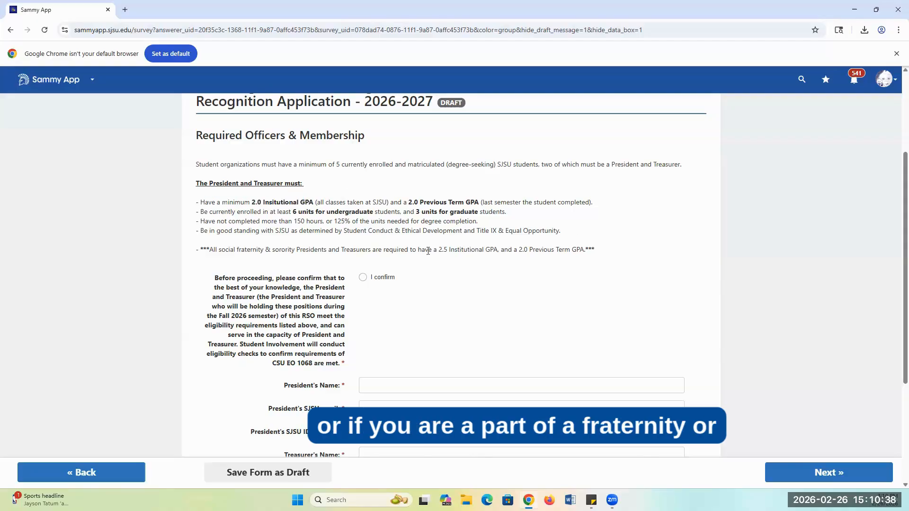
pyautogui.moveTo(221, 249); pyautogui.dragTo(300, 250)
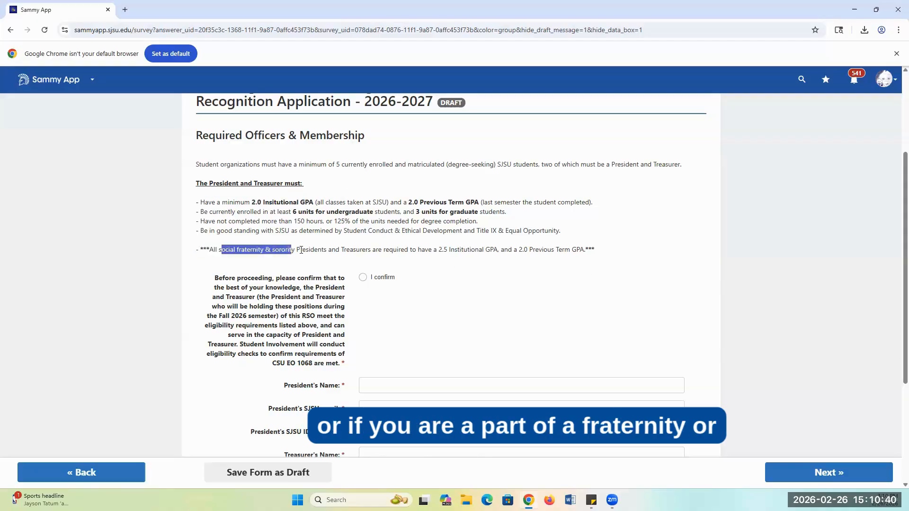
pyautogui.moveTo(442, 251); pyautogui.dragTo(494, 248)
pyautogui.click(617, 251)
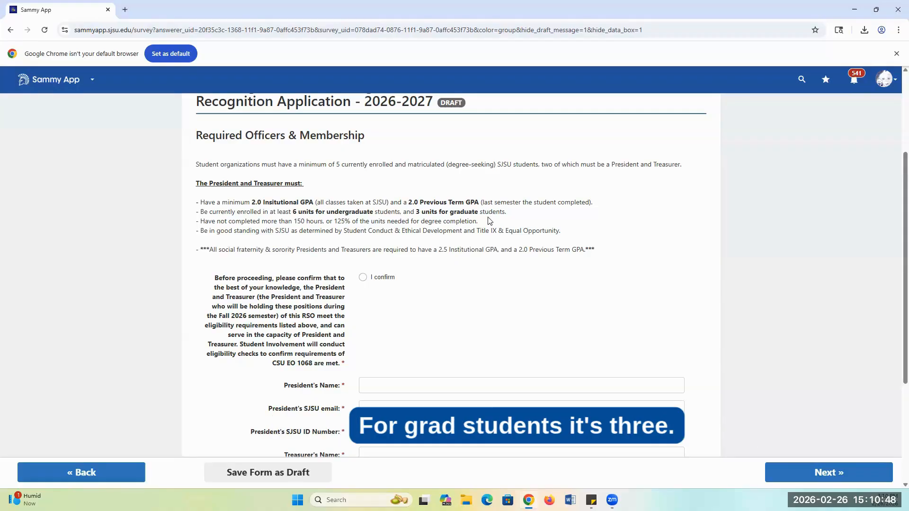
pyautogui.moveTo(216, 215); pyautogui.dragTo(478, 221)
pyautogui.click(479, 222)
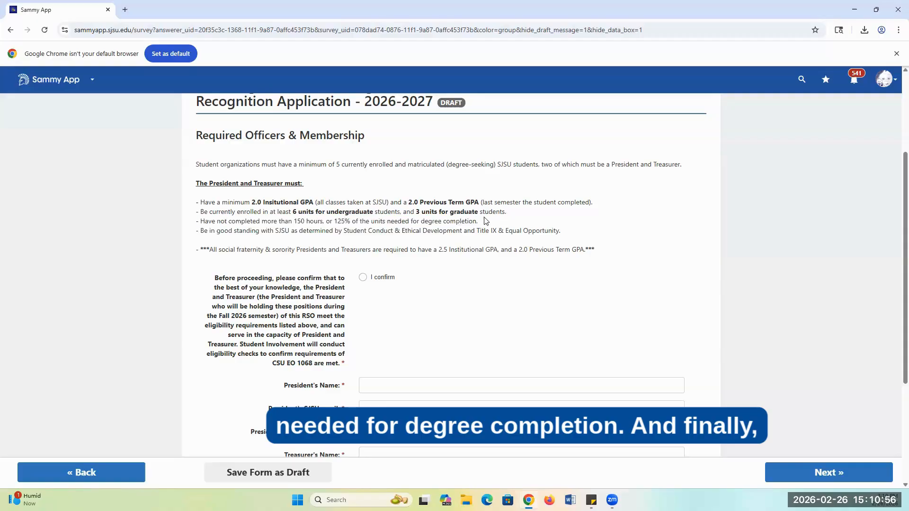
# Confirm that the President and Treasurer meet the listed eligibility requirements.
pyautogui.scroll(-1, 476, 221)
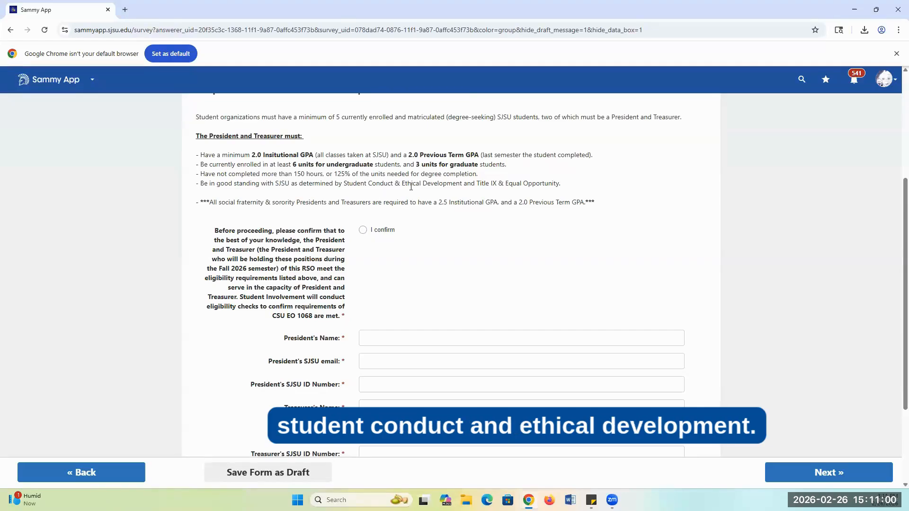
pyautogui.scroll(-1, 501, 205)
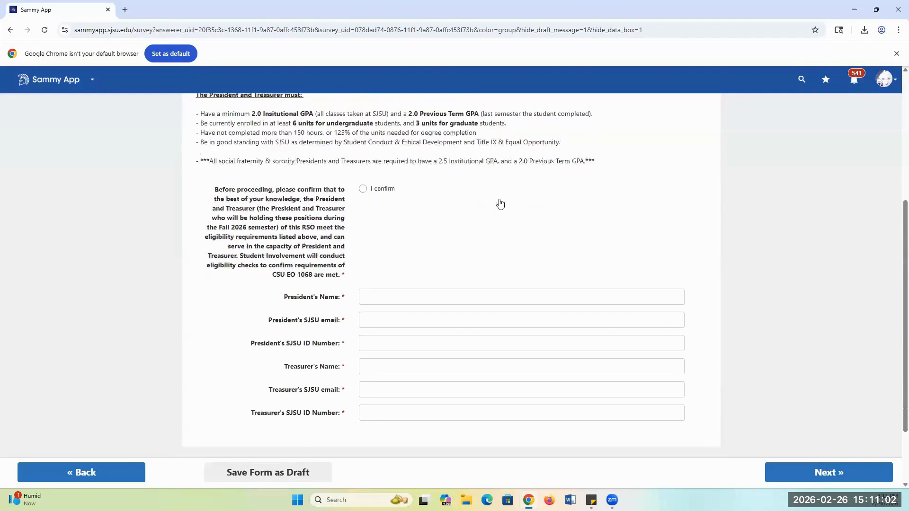
pyautogui.scroll(1, 433, 226)
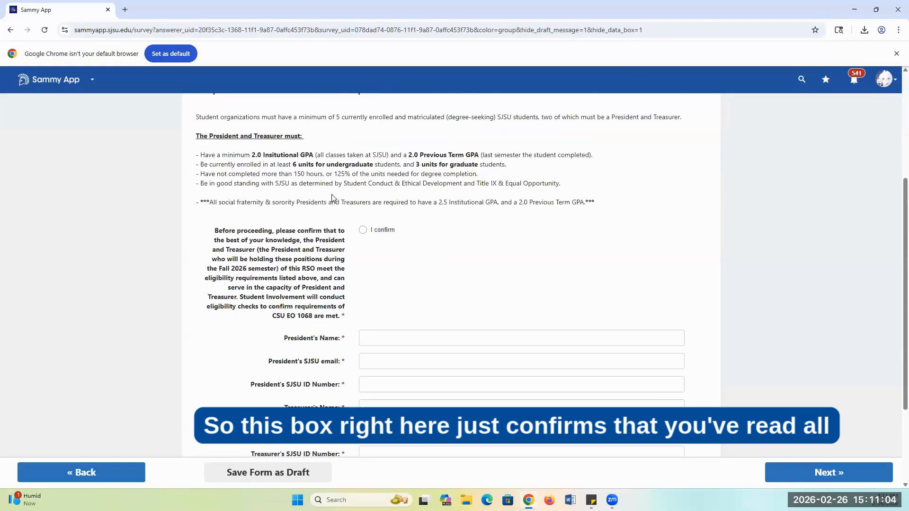
pyautogui.click(364, 230)
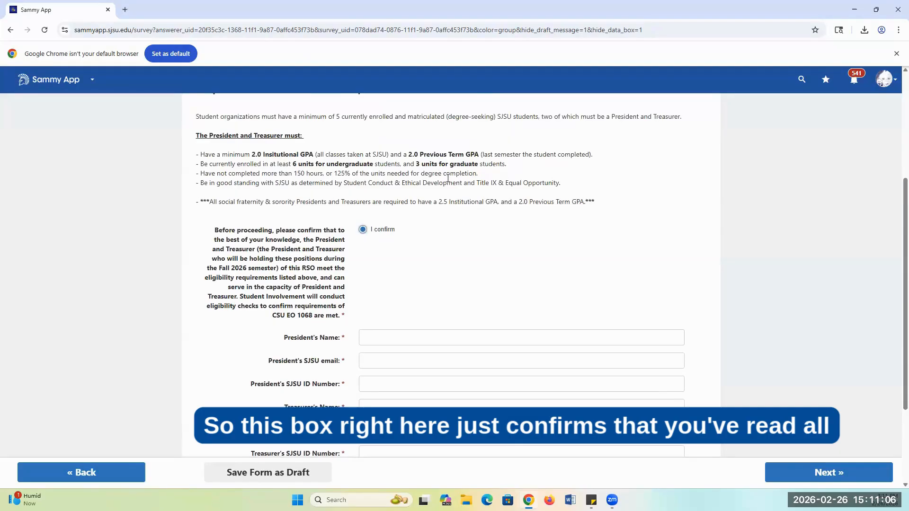
# Enter "president name" as the President's name and fill in the President's SJSU email and SJSU ID number.
pyautogui.scroll(-3, 430, 197)
pyautogui.scroll(1, 360, 243)
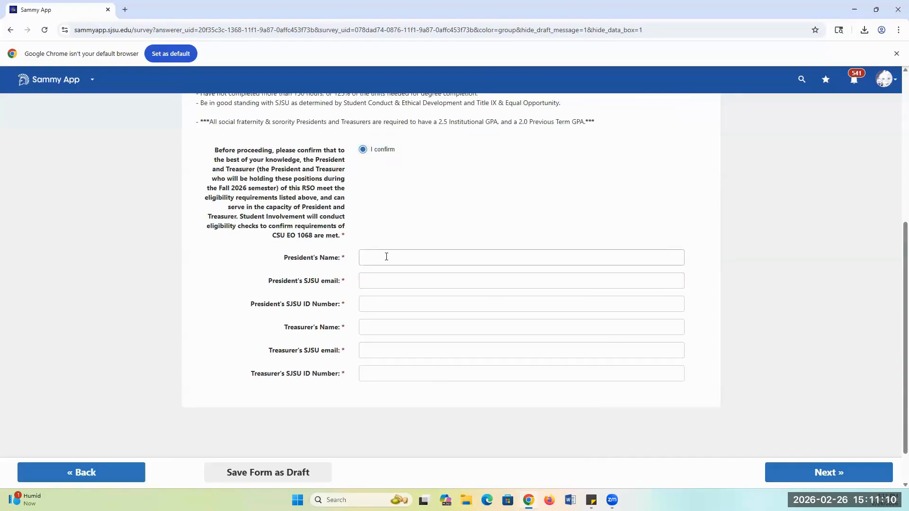
pyautogui.write('president name')
pyautogui.click(389, 283)
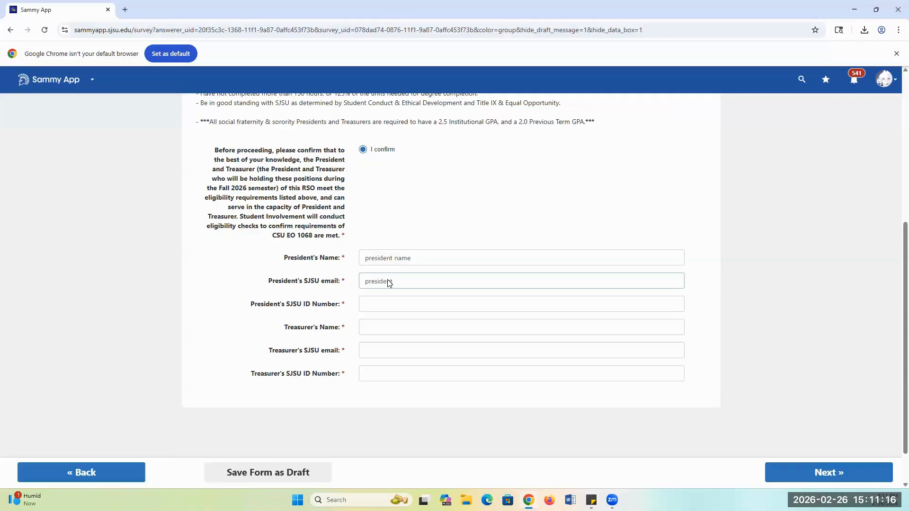
pyautogui.write('president email@email')
pyautogui.click(369, 304)
pyautogui.write('12345678')
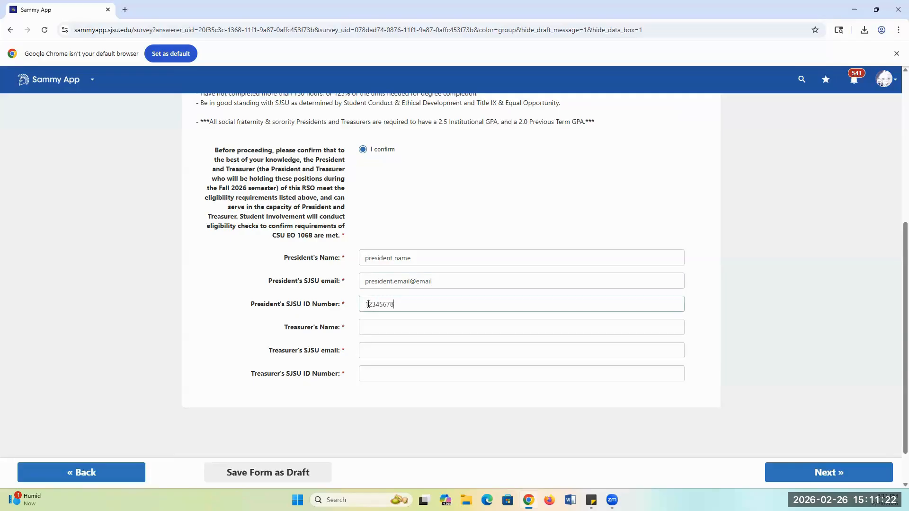
# Enter "treasurer name" as the Treasurer's name, fill in the Treasurer's SJSU email and ID number, and continue to the advisor page.
pyautogui.click(365, 327)
pyautogui.write('Treasurer name')
pyautogui.click(370, 349)
pyautogui.write('treasurer')
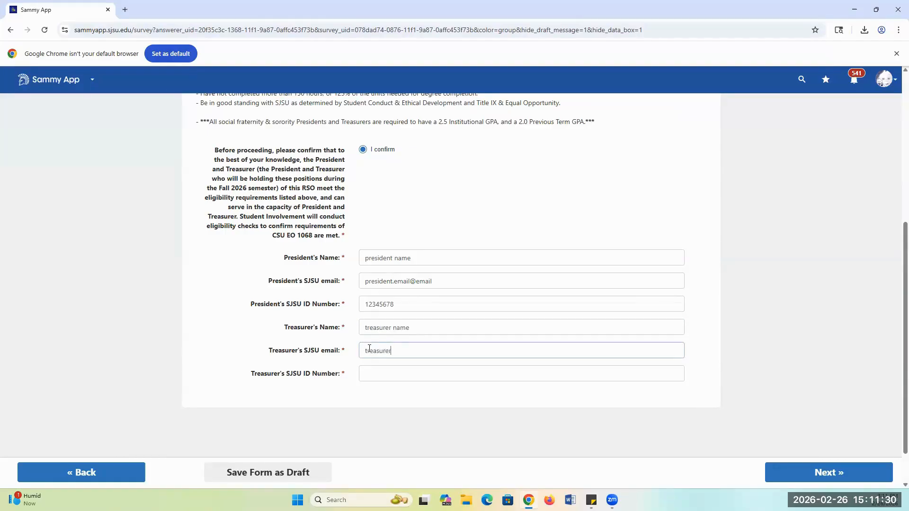
pyautogui.write('.email@ema')
pyautogui.click(368, 377)
pyautogui.write('87654321')
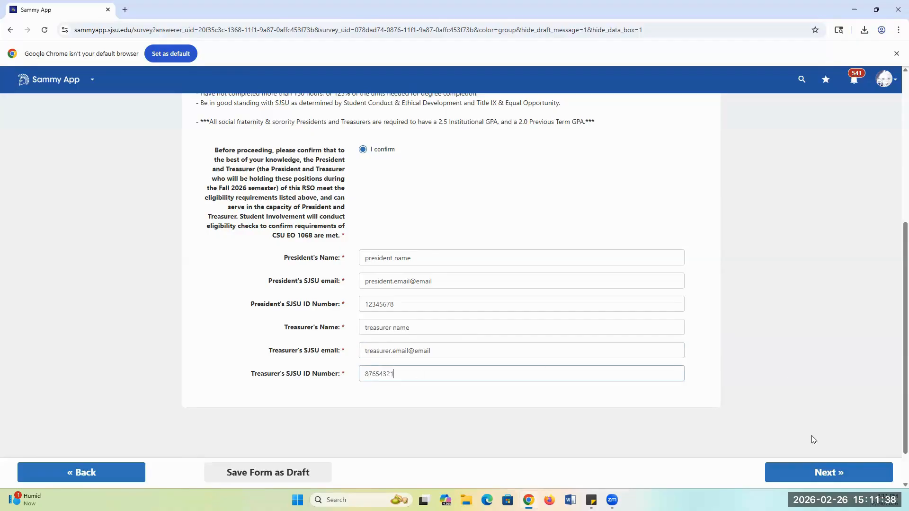
pyautogui.click(827, 472)
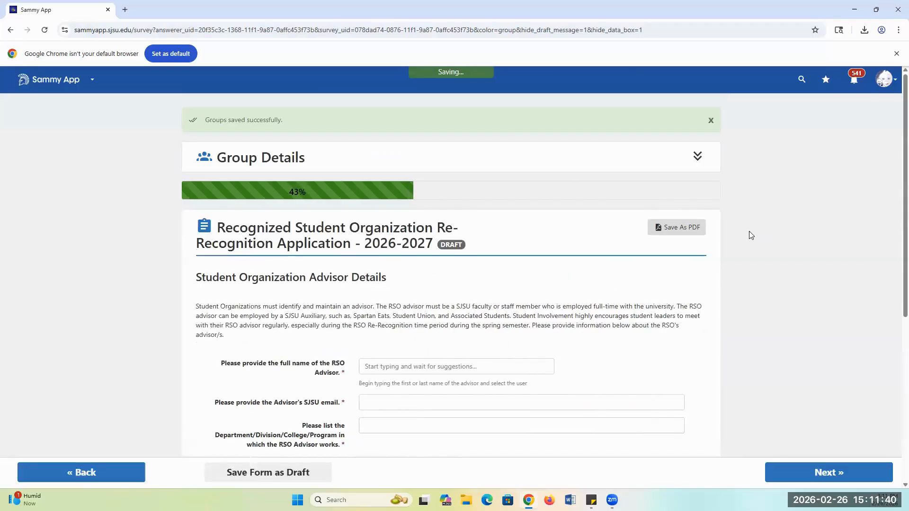
# Review the Student Organization Advisor Details page, including who may serve as advisor and which advisor information is required.
pyautogui.scroll(-2, 631, 197)
pyautogui.scroll(-1, 618, 197)
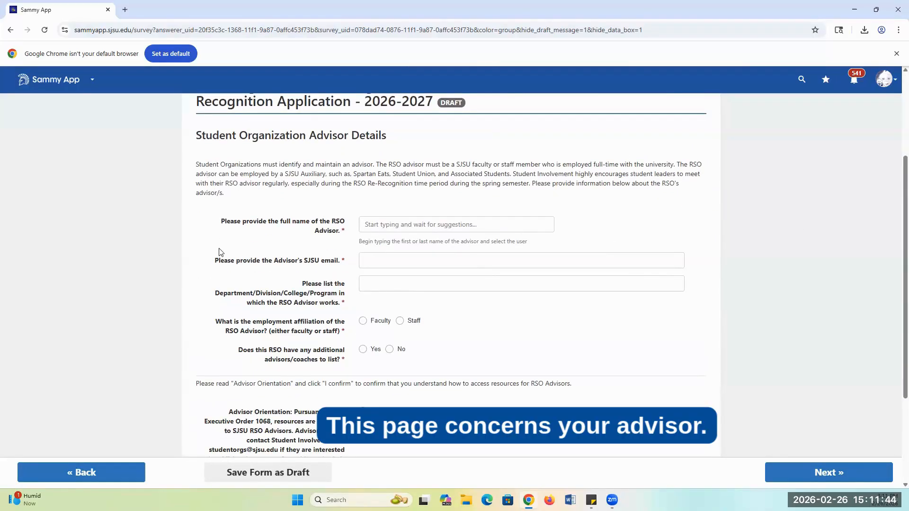
pyautogui.scroll(2, 220, 252)
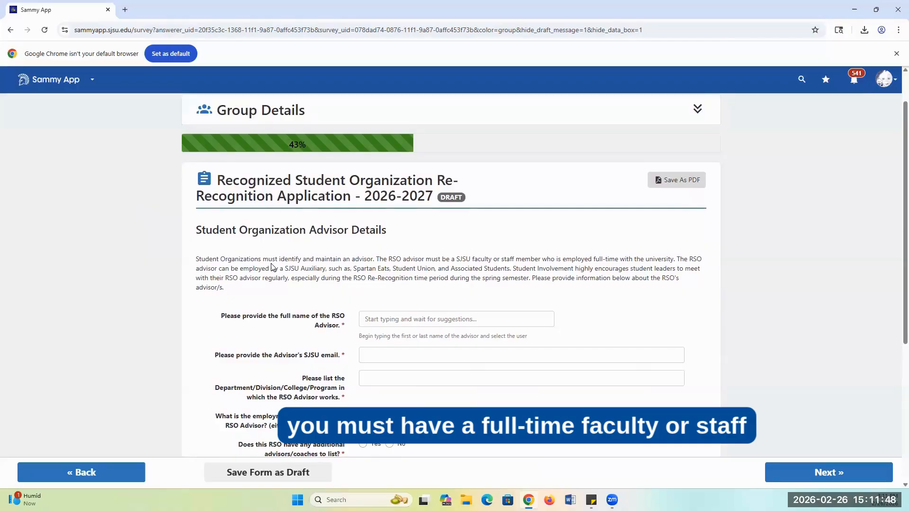
pyautogui.scroll(-1, 273, 266)
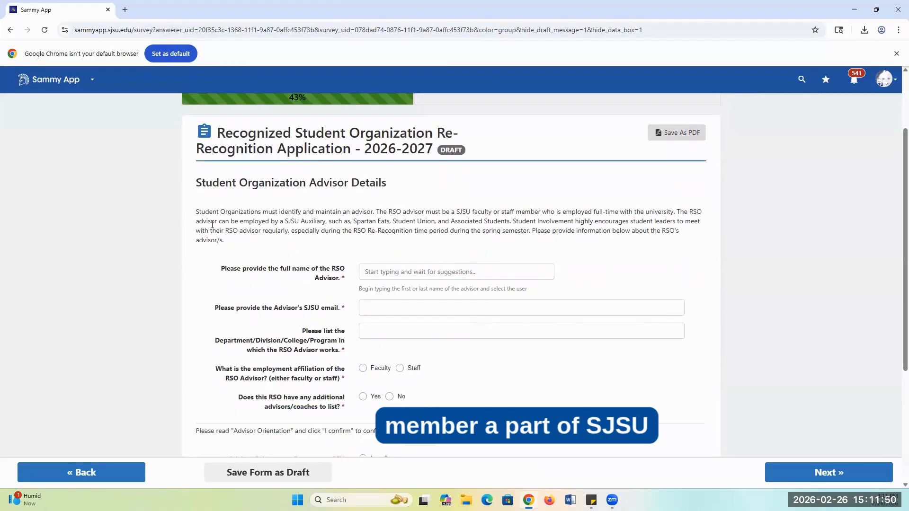
pyautogui.scroll(-2, 115, 223)
pyautogui.scroll(1, 262, 205)
pyautogui.moveTo(227, 165); pyautogui.dragTo(548, 184)
pyautogui.click(743, 220)
pyautogui.scroll(-1, 441, 209)
pyautogui.scroll(-1, 440, 208)
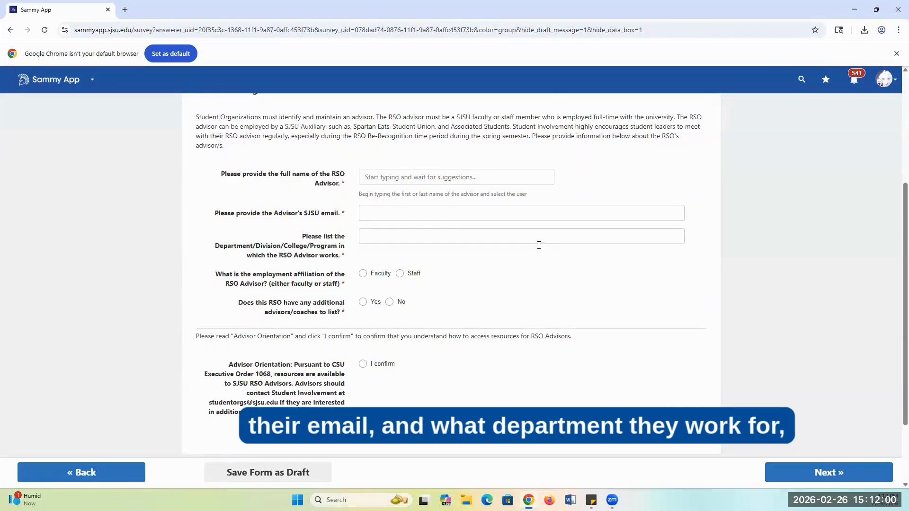
pyautogui.scroll(-1, 520, 459)
pyautogui.scroll(2, 520, 459)
# Find and select the staff member as RSO Advisor by full name, and fill in the advisor's SJSU email.
pyautogui.click(431, 229)
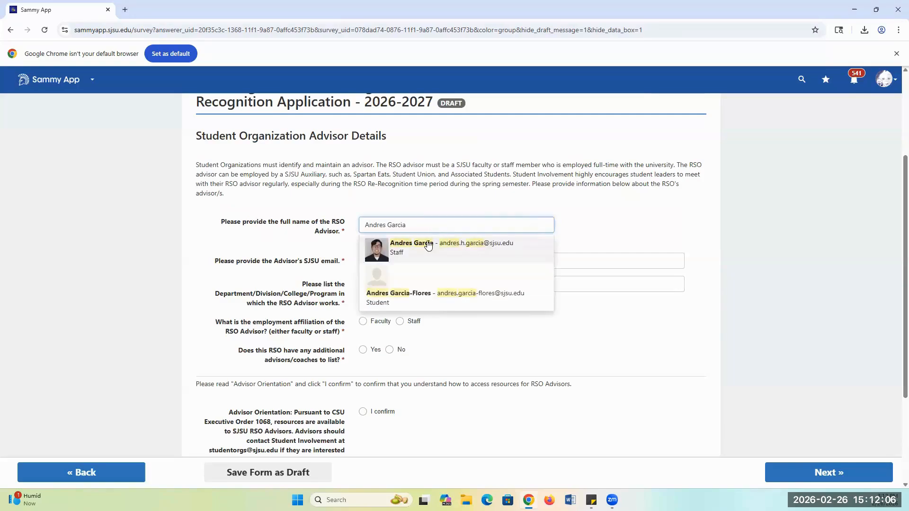
pyautogui.click(428, 242)
pyautogui.click(493, 261)
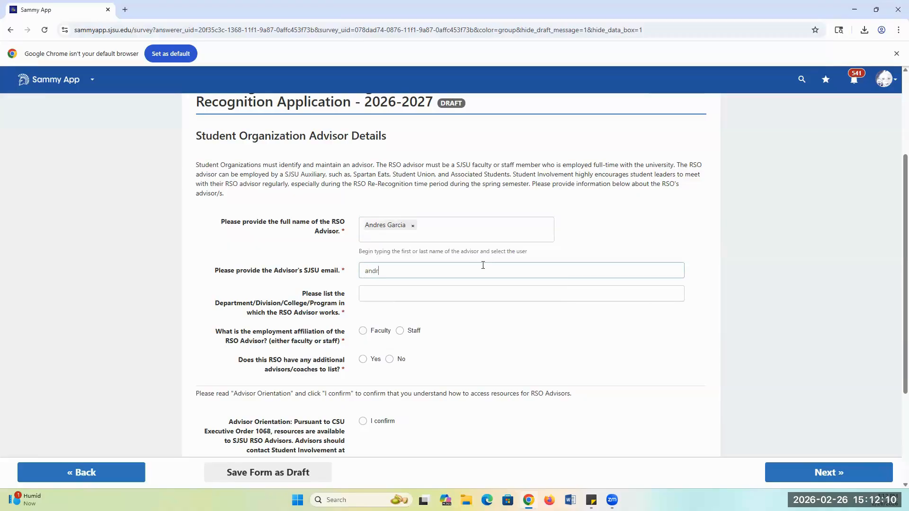
# Set the advisor's department to Student Involvement and the employment affiliation to Staff.
pyautogui.click(451, 290)
pyautogui.write('Su')
pyautogui.write('tudent ')
pyautogui.write('Involvementr')
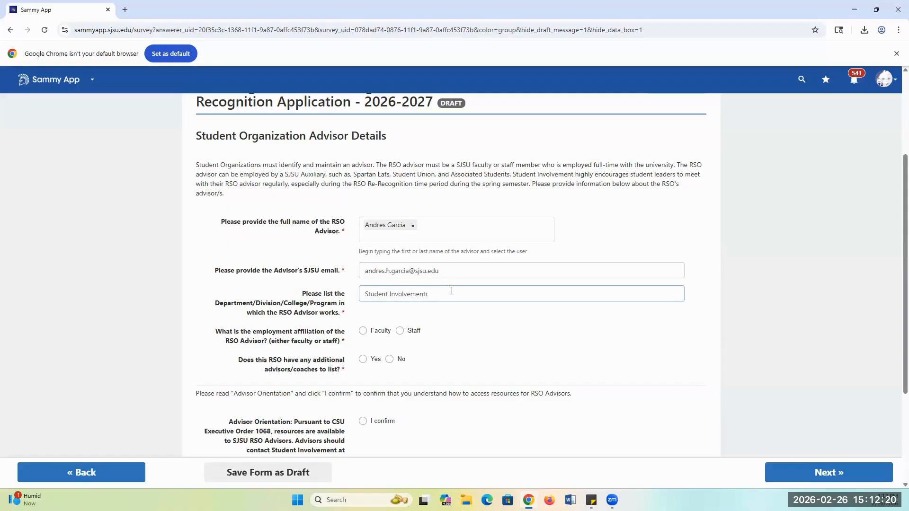
pyautogui.click(413, 331)
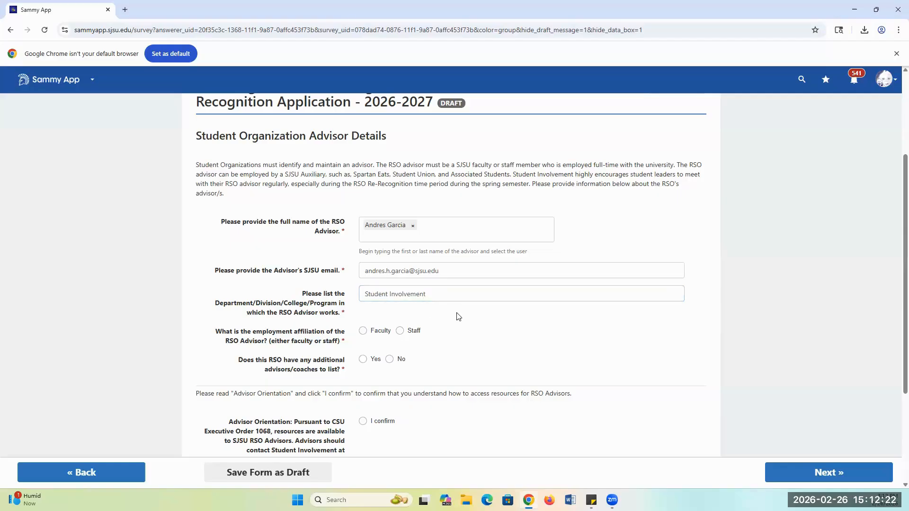
# Answer No to the RSO having additional advisors or coaches to list.
pyautogui.scroll(-1, 379, 244)
pyautogui.scroll(-3, 378, 244)
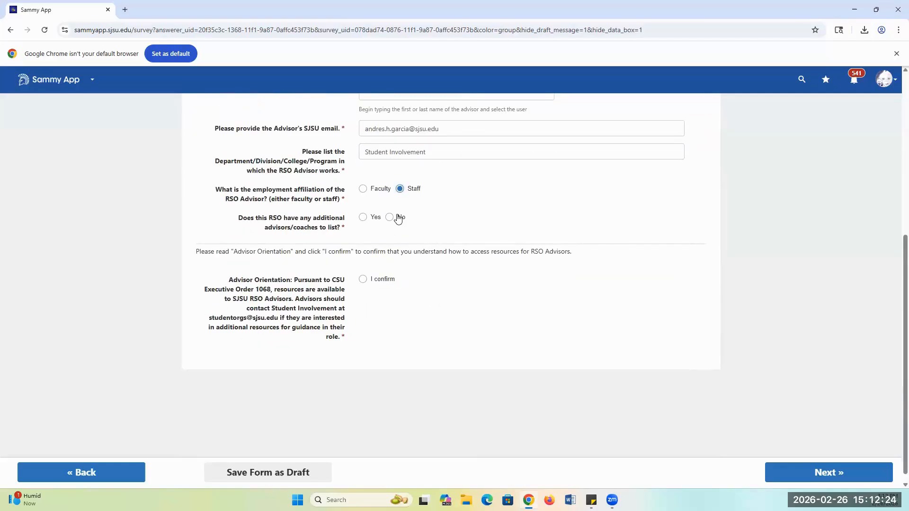
pyautogui.click(401, 217)
# Read and confirm the Advisor Orientation statement, and continue to the Required Constitution & Bylaws Documents page.
pyautogui.scroll(-1, 394, 373)
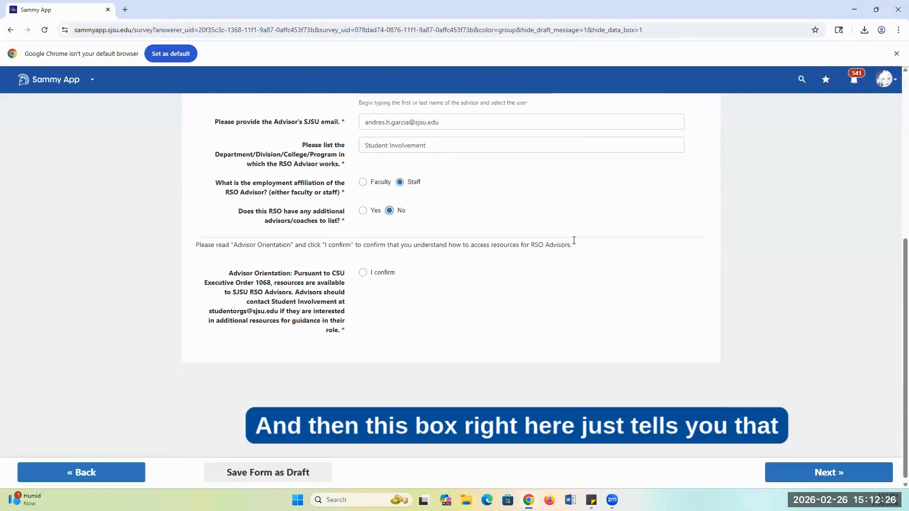
pyautogui.moveTo(229, 270); pyautogui.dragTo(293, 268)
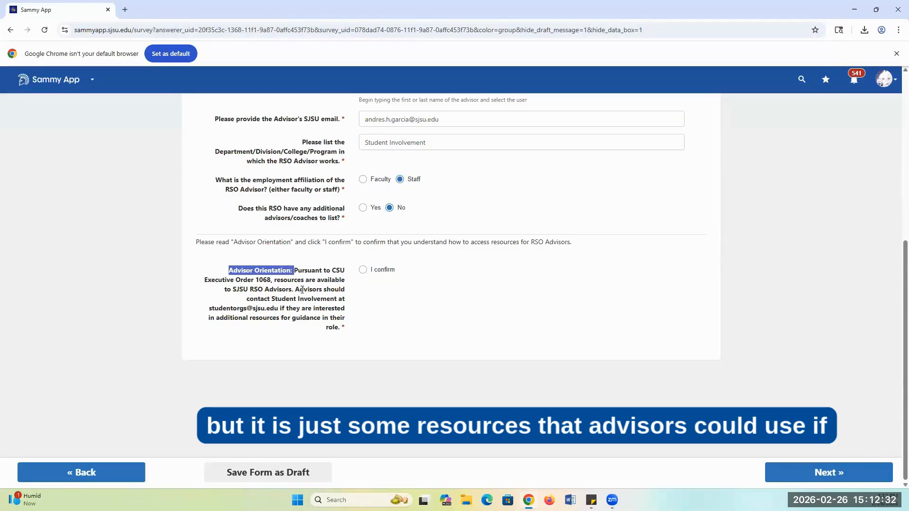
pyautogui.moveTo(297, 290); pyautogui.dragTo(318, 315)
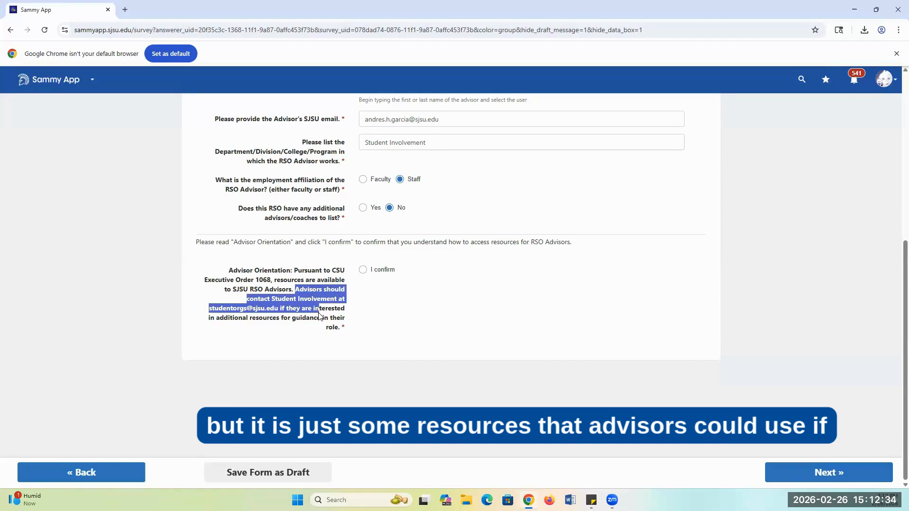
pyautogui.click(317, 317)
pyautogui.scroll(1, 317, 318)
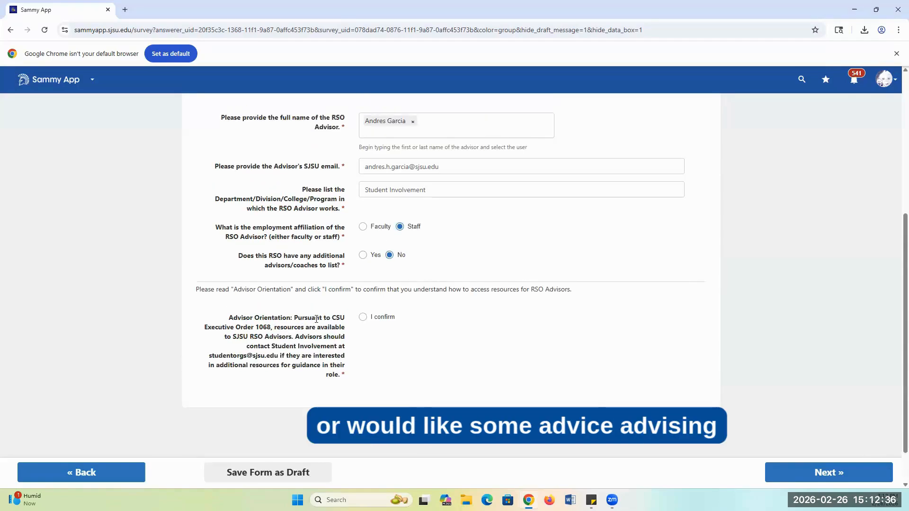
pyautogui.scroll(-1, 317, 318)
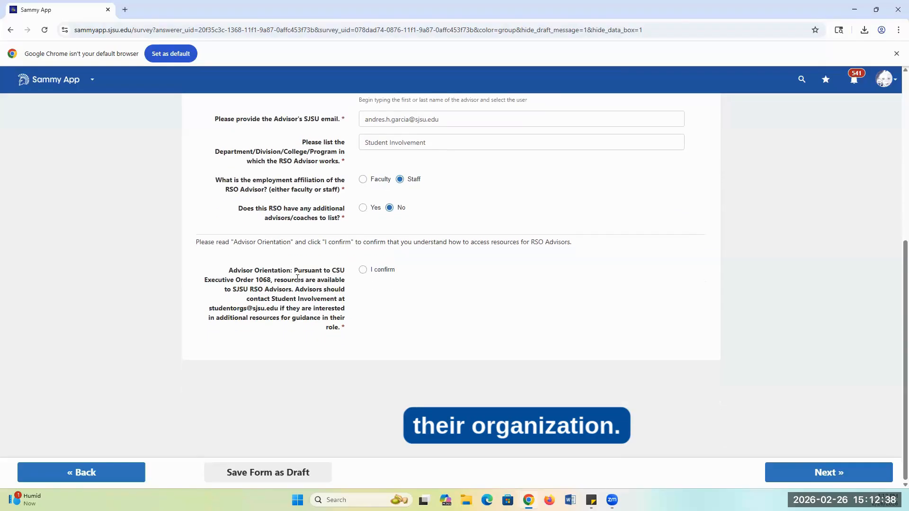
pyautogui.click(363, 269)
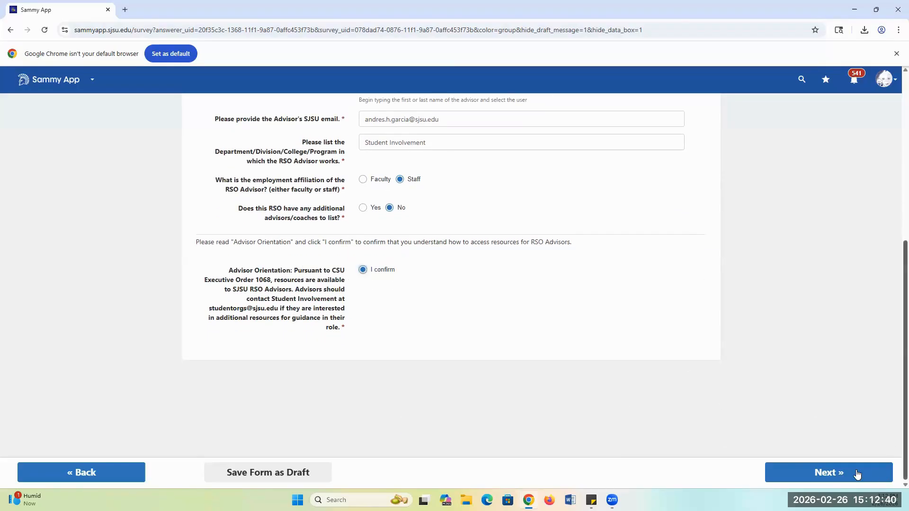
pyautogui.click(855, 471)
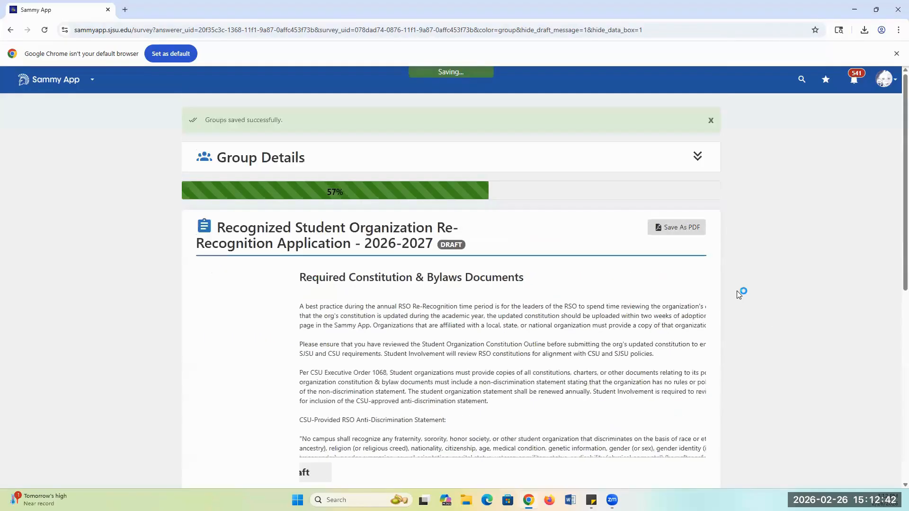
# Review the Required Constitution & Bylaws Documents text and confirm that the constitution includes the CSU anti-discrimination statement.
pyautogui.scroll(-3, 733, 318)
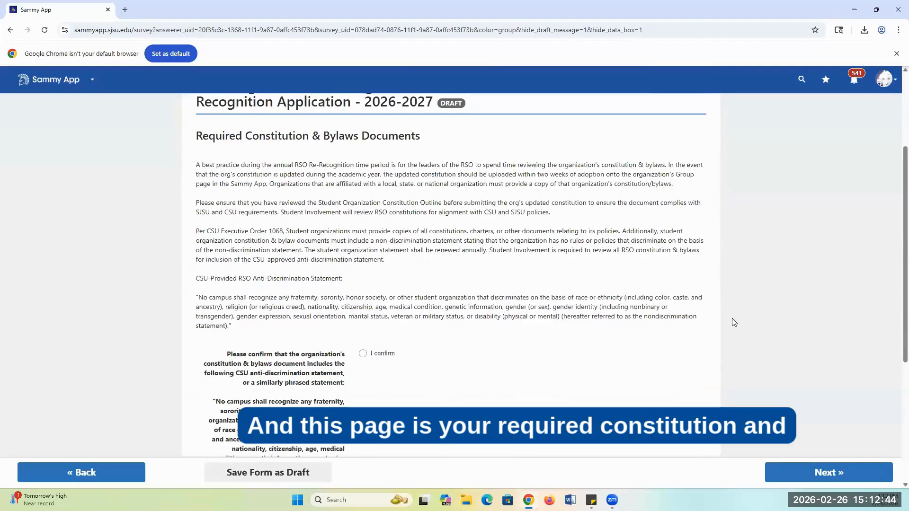
pyautogui.moveTo(209, 136); pyautogui.dragTo(371, 155)
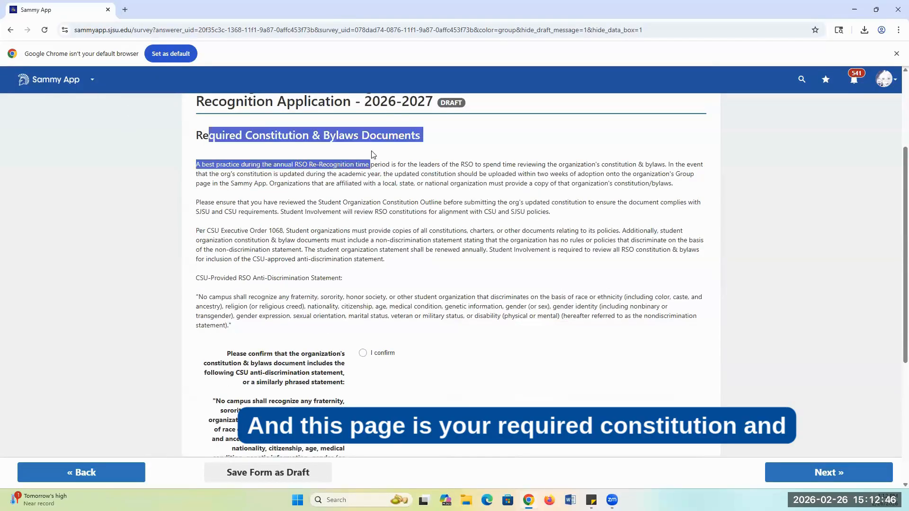
pyautogui.click(462, 274)
pyautogui.scroll(-4, 460, 273)
pyautogui.moveTo(231, 163); pyautogui.dragTo(365, 245)
pyautogui.click(375, 163)
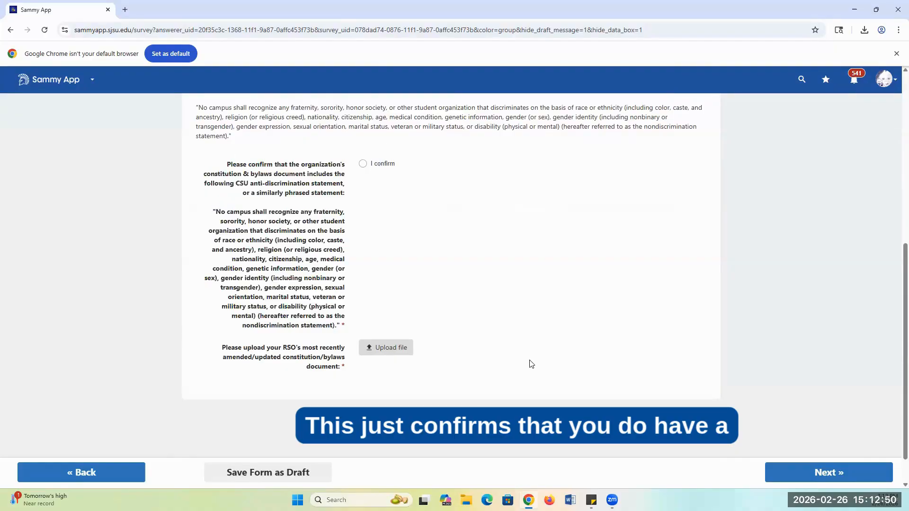
# Upload SJSU_RSO_Model_Constitution from Downloads as the RSO's latest constitution/bylaws document, and continue to the Student Organization Finance Compliance Form.
pyautogui.click(381, 350)
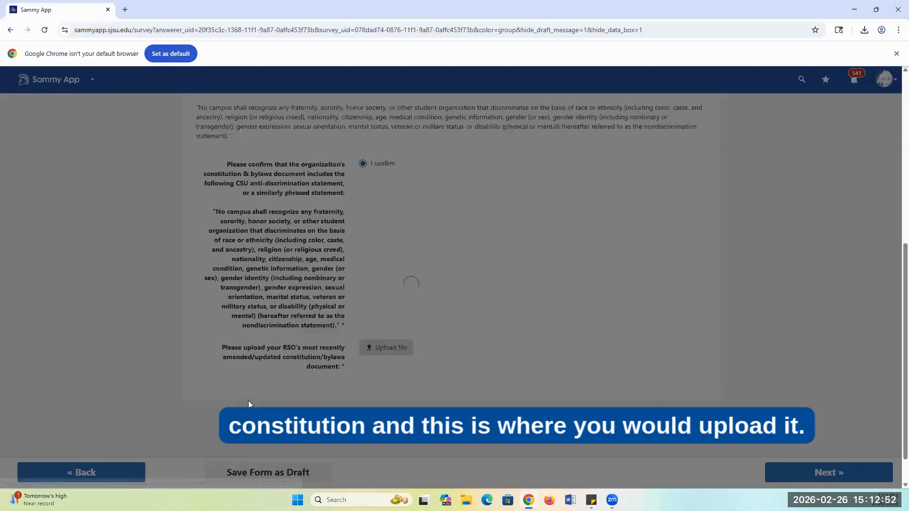
pyautogui.click(383, 211)
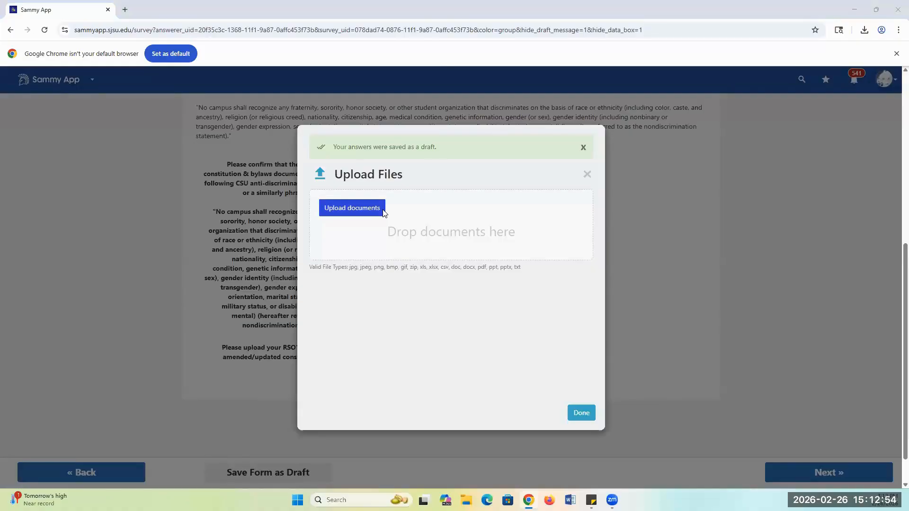
pyautogui.click(45, 142)
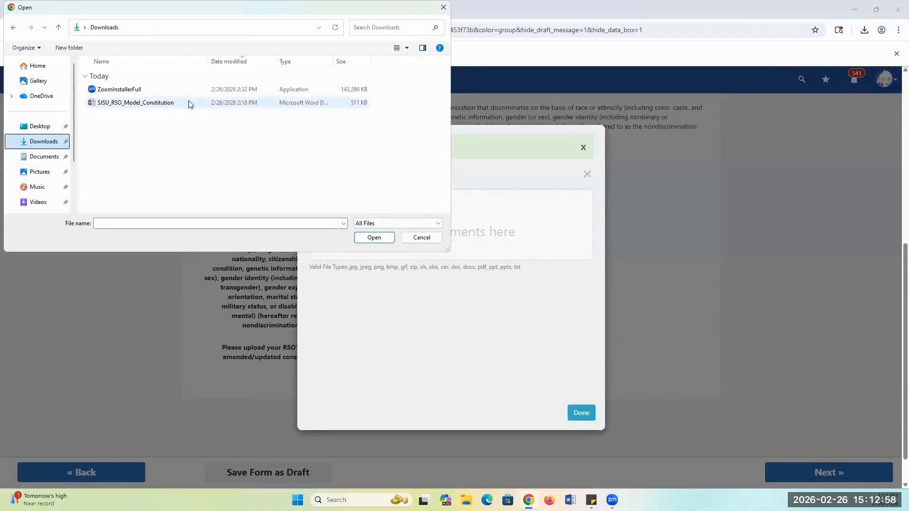
pyautogui.doubleClick(188, 102)
pyautogui.click(582, 413)
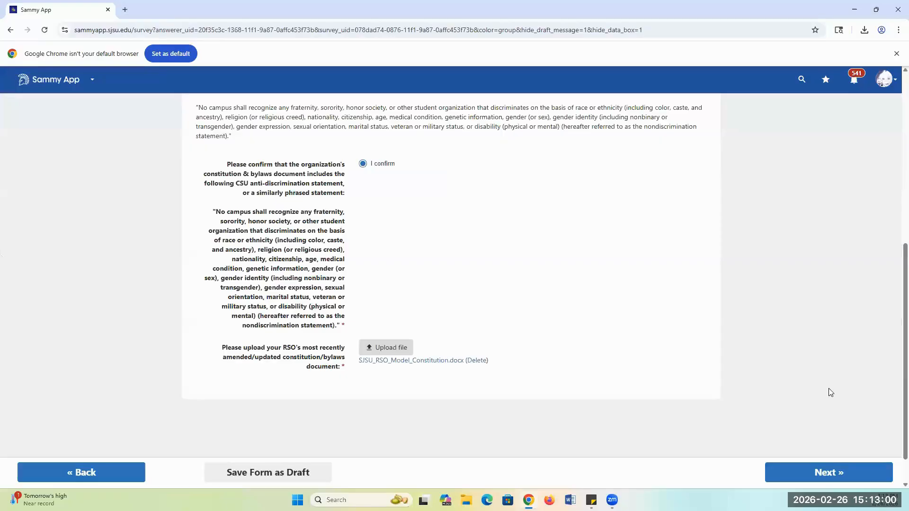
pyautogui.click(828, 472)
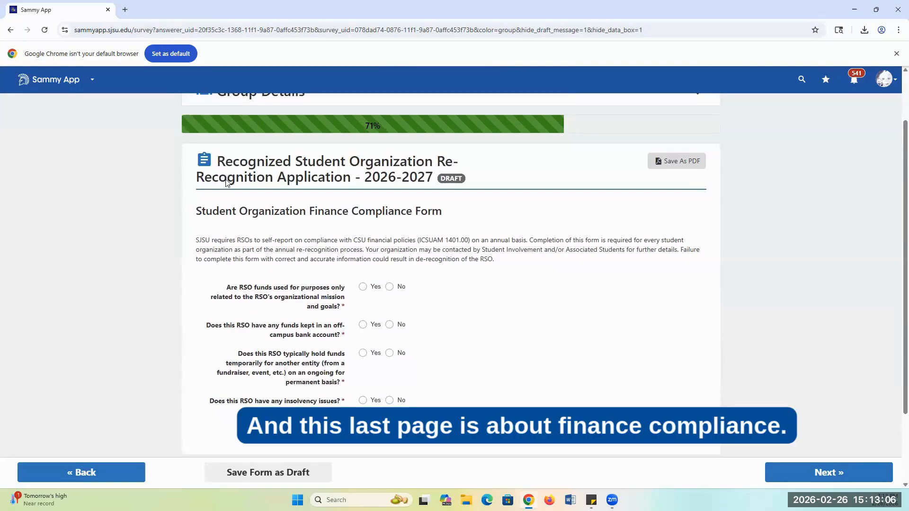
# Answer Yes to mission-only use of funds and No to off-campus funds, holding funds for another entity and insolvency issues, and continue.
pyautogui.moveTo(306, 212); pyautogui.dragTo(425, 211)
pyautogui.click(264, 237)
pyautogui.scroll(-1, 264, 237)
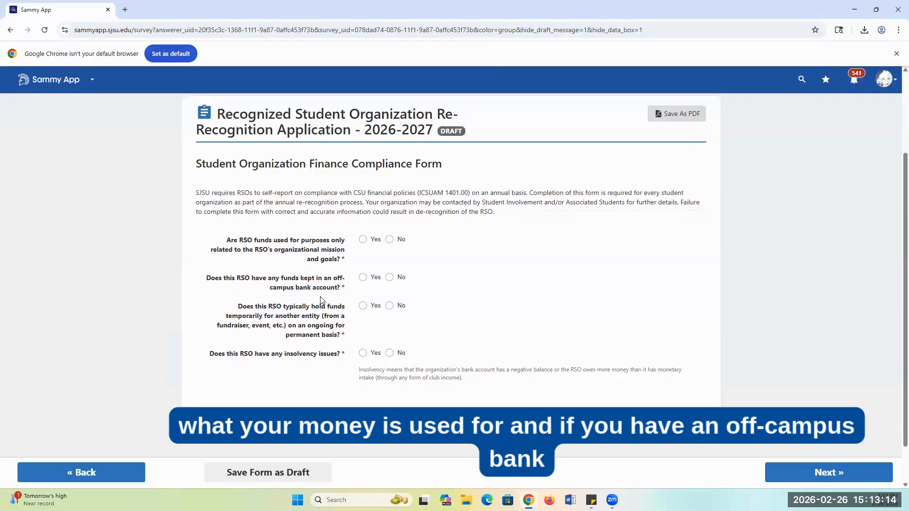
pyautogui.click(374, 240)
pyautogui.click(389, 277)
pyautogui.scroll(-1, 343, 284)
pyautogui.click(388, 259)
pyautogui.click(389, 305)
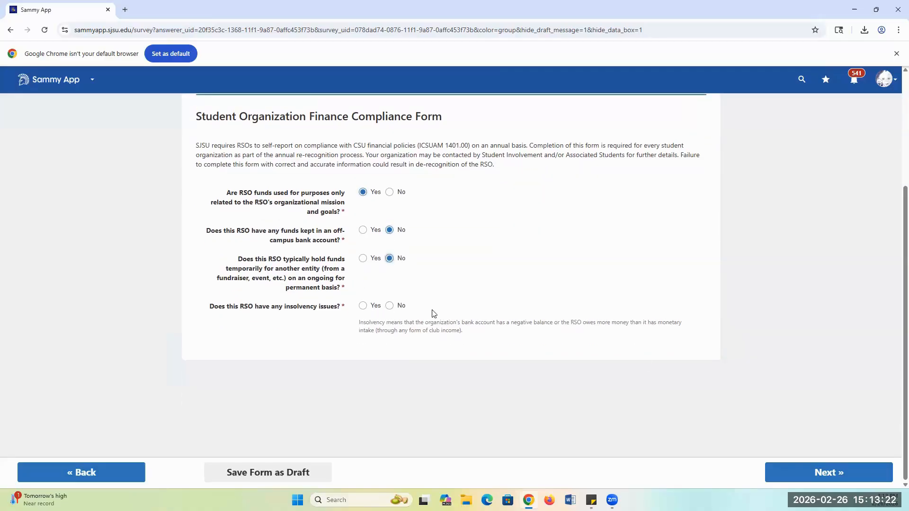
pyautogui.click(828, 473)
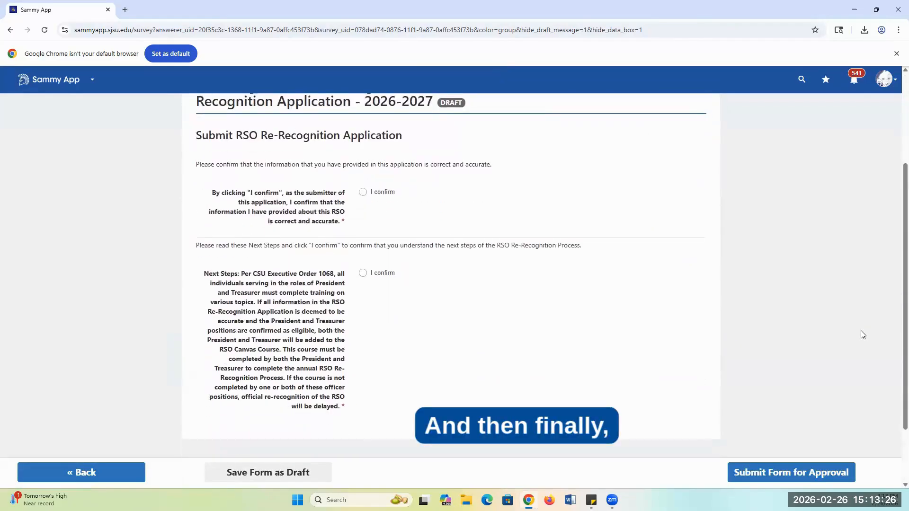
# Confirm that the application information is accurate and that the Next Steps are understood, and submit the form for approval.
pyautogui.click(364, 240)
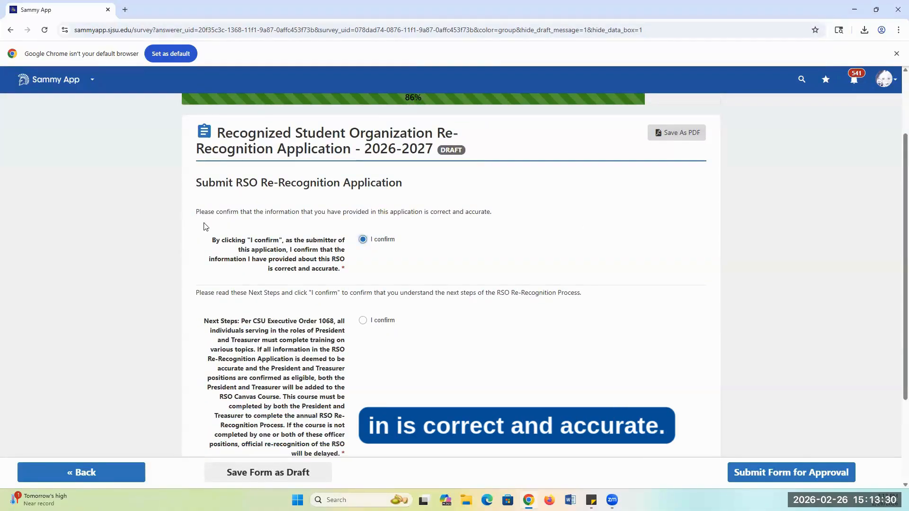
pyautogui.scroll(-2, 203, 227)
pyautogui.scroll(-1, 410, 317)
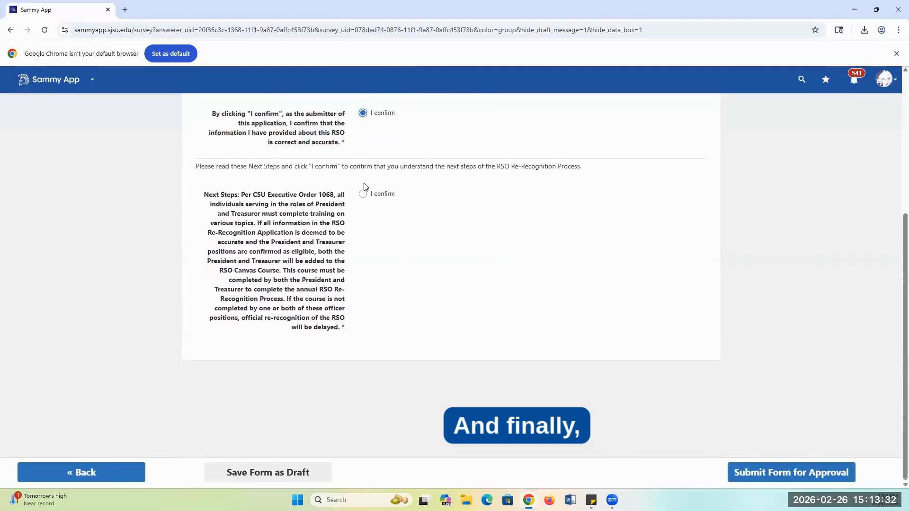
pyautogui.click(362, 193)
pyautogui.click(770, 473)
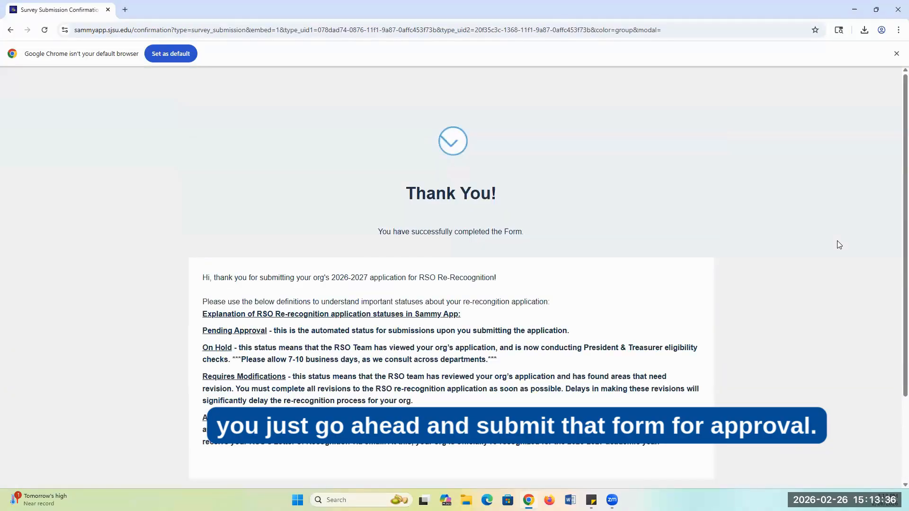